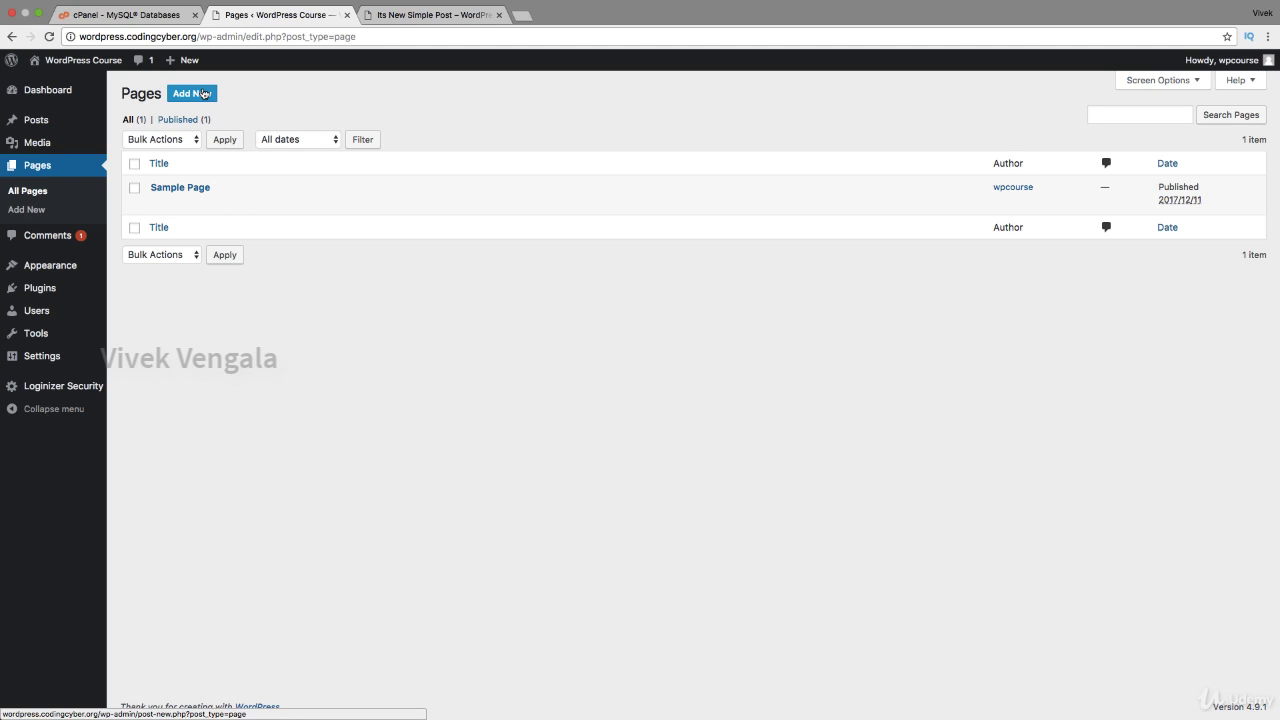
Step: Start a new page and check the options for creating content from the live site's homepage
mouse_move(183, 60)
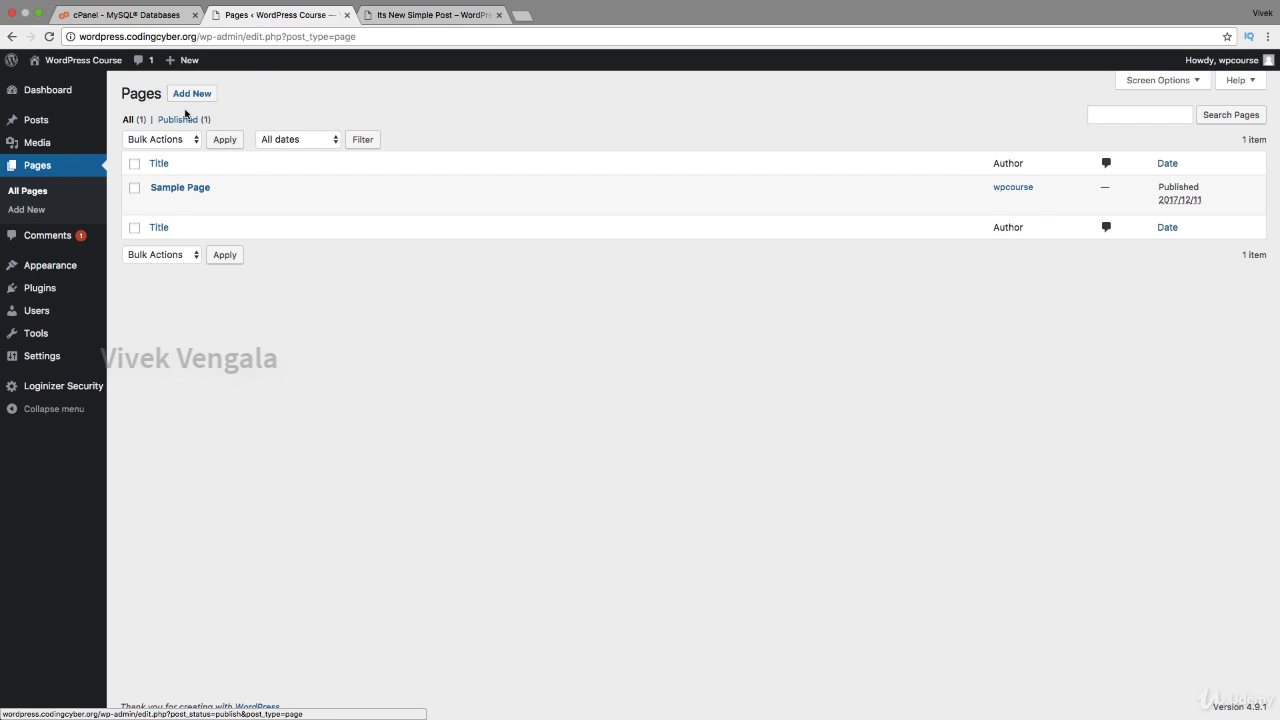
left_click(185, 101)
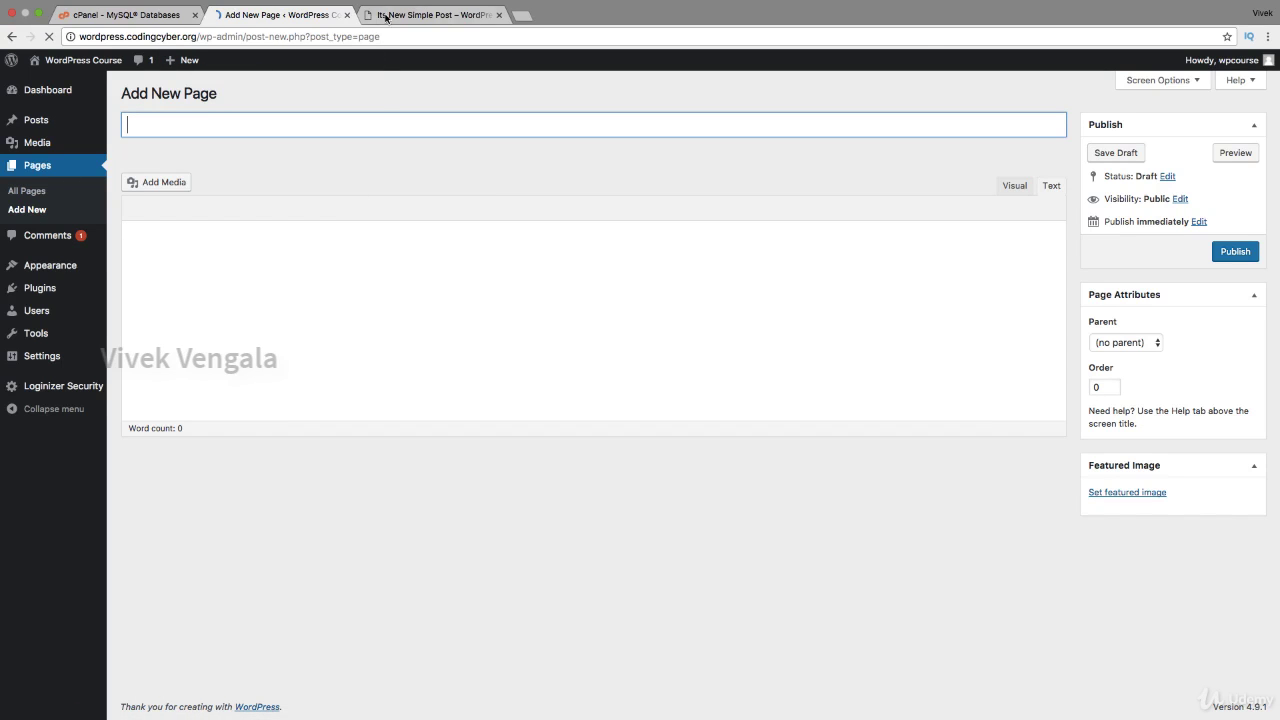
left_click(385, 15)
scroll(328, 118, "up", 10)
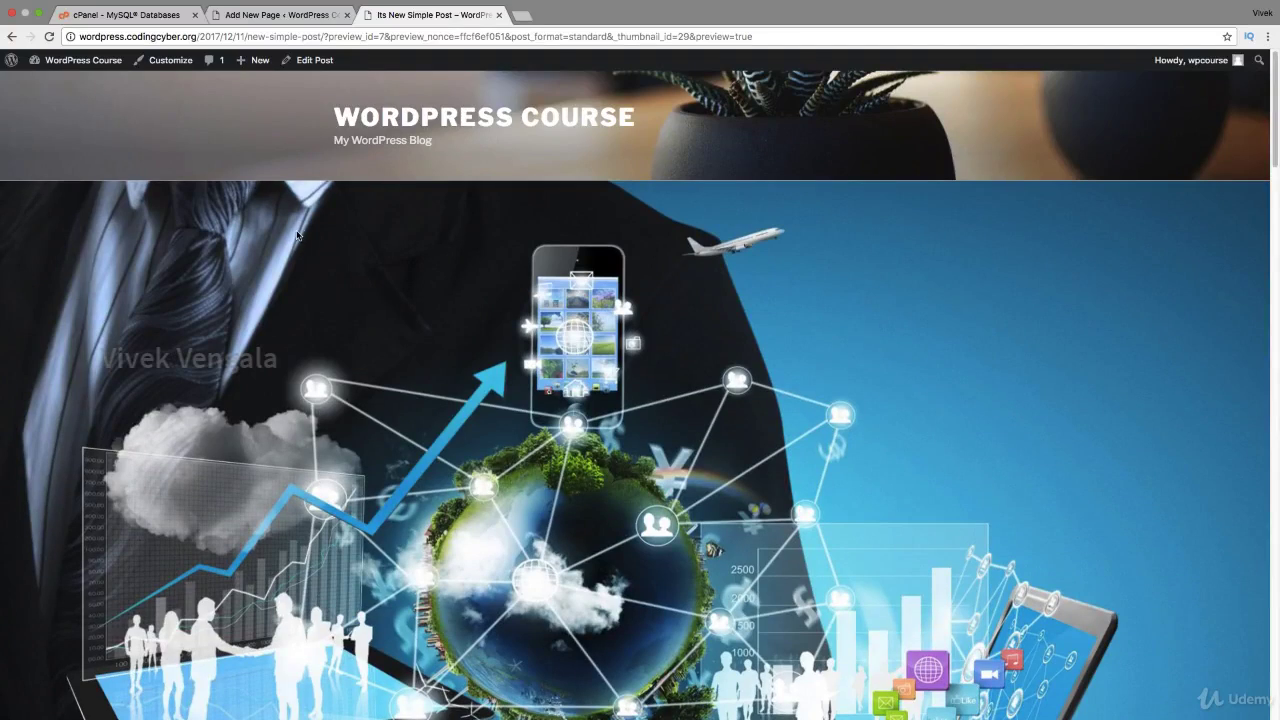
left_click(351, 120)
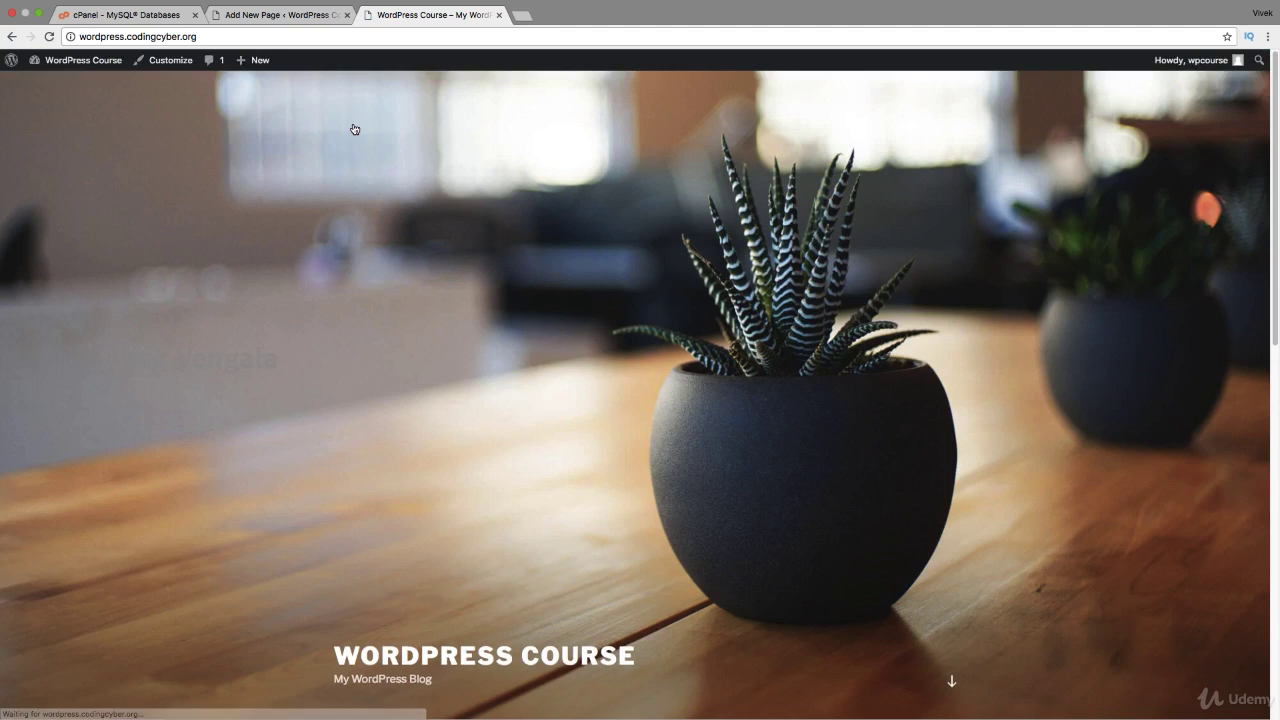
mouse_move(262, 66)
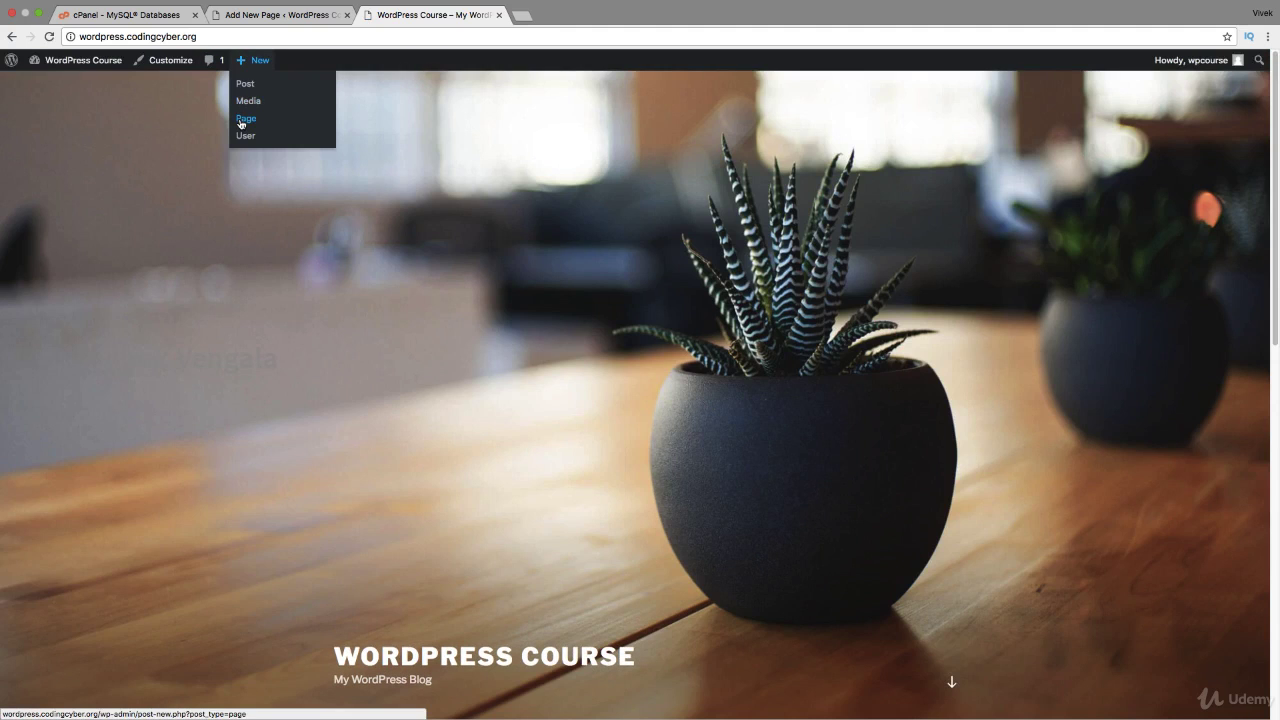
Step: Title the new page "It's New Page"
left_click(257, 14)
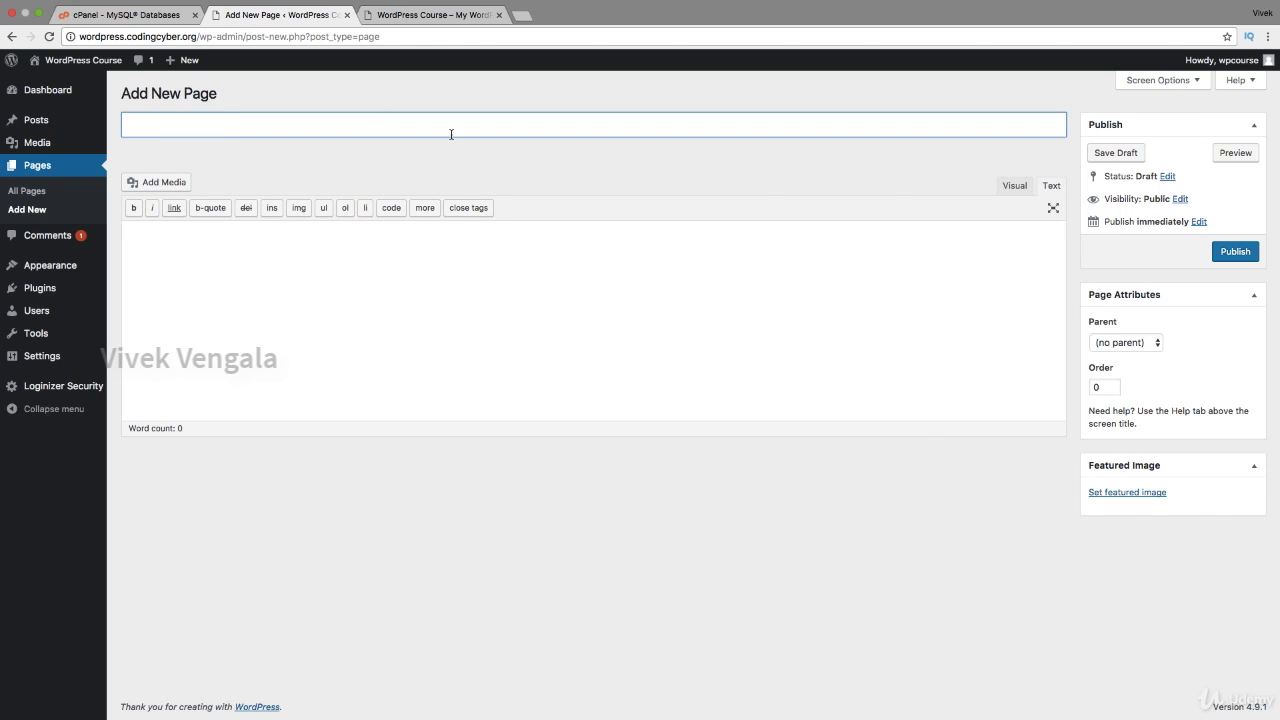
type("It's New ")
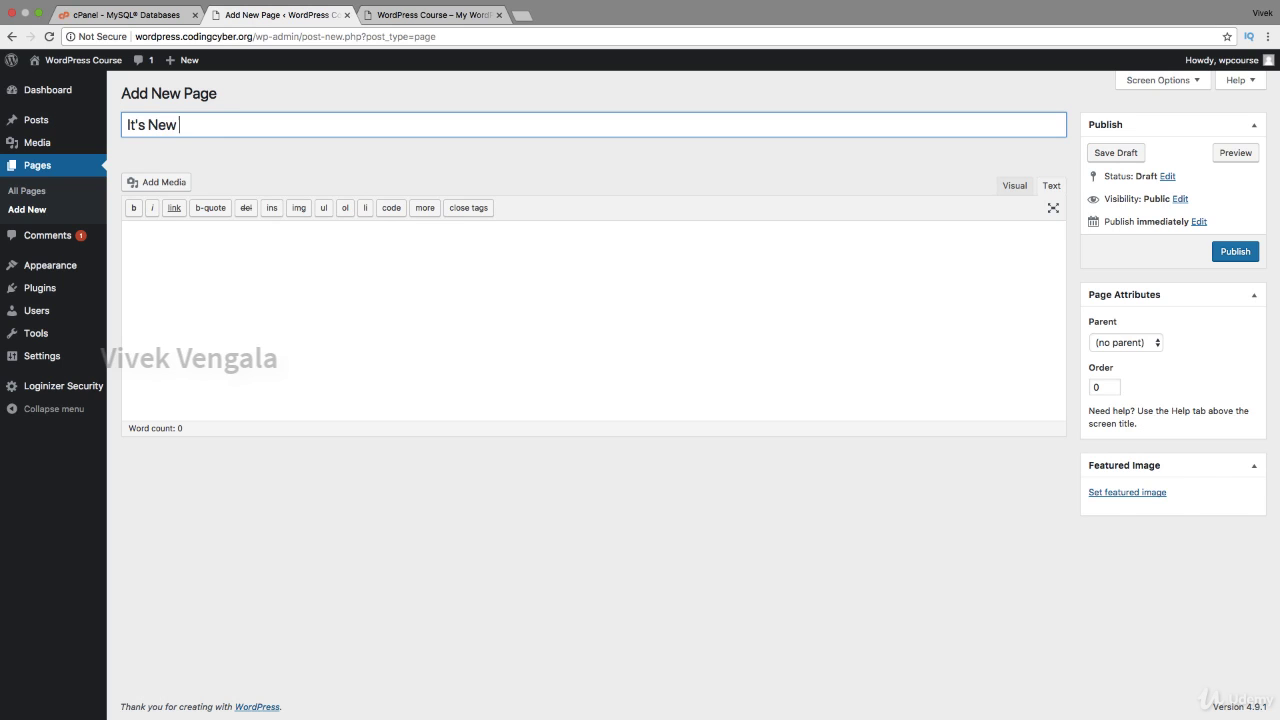
type("Page")
Step: Copy the paragraph beginning "Aliquam bibendum enim" from the live post "Its New Simple Post"
left_click(462, 12)
scroll(431, 260, "down", 8)
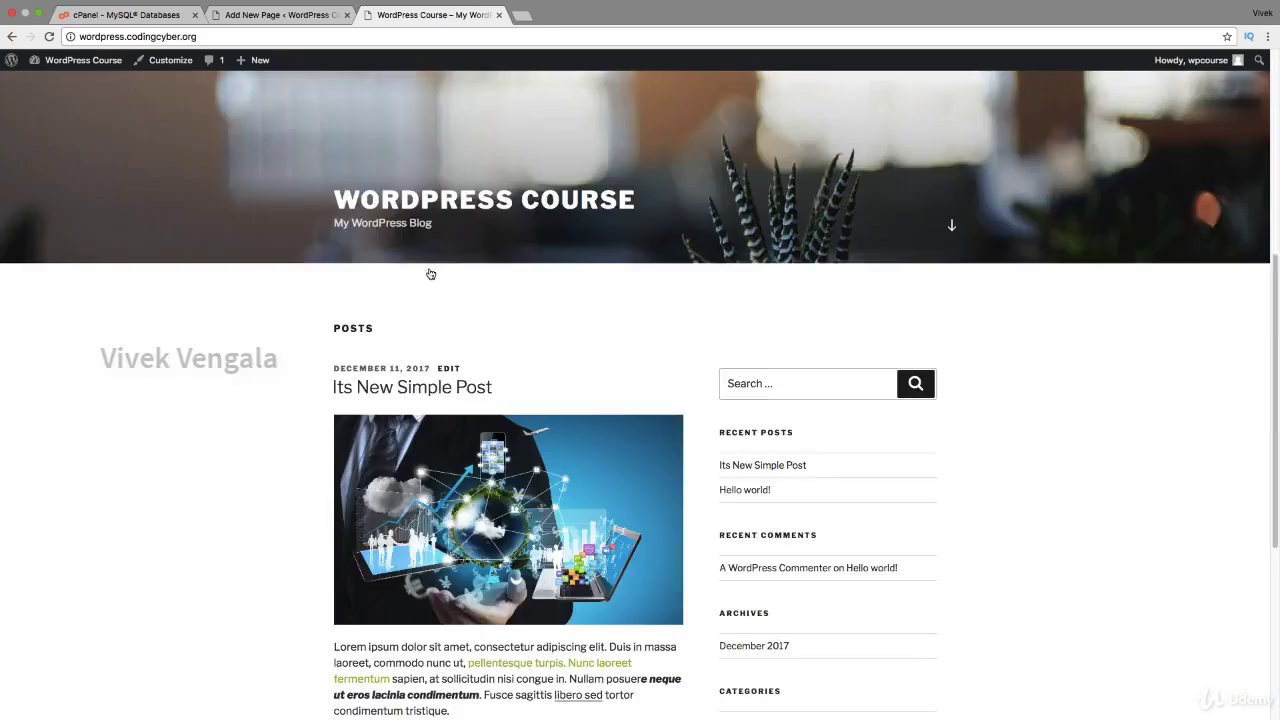
scroll(421, 265, "up", 3)
left_click(421, 266)
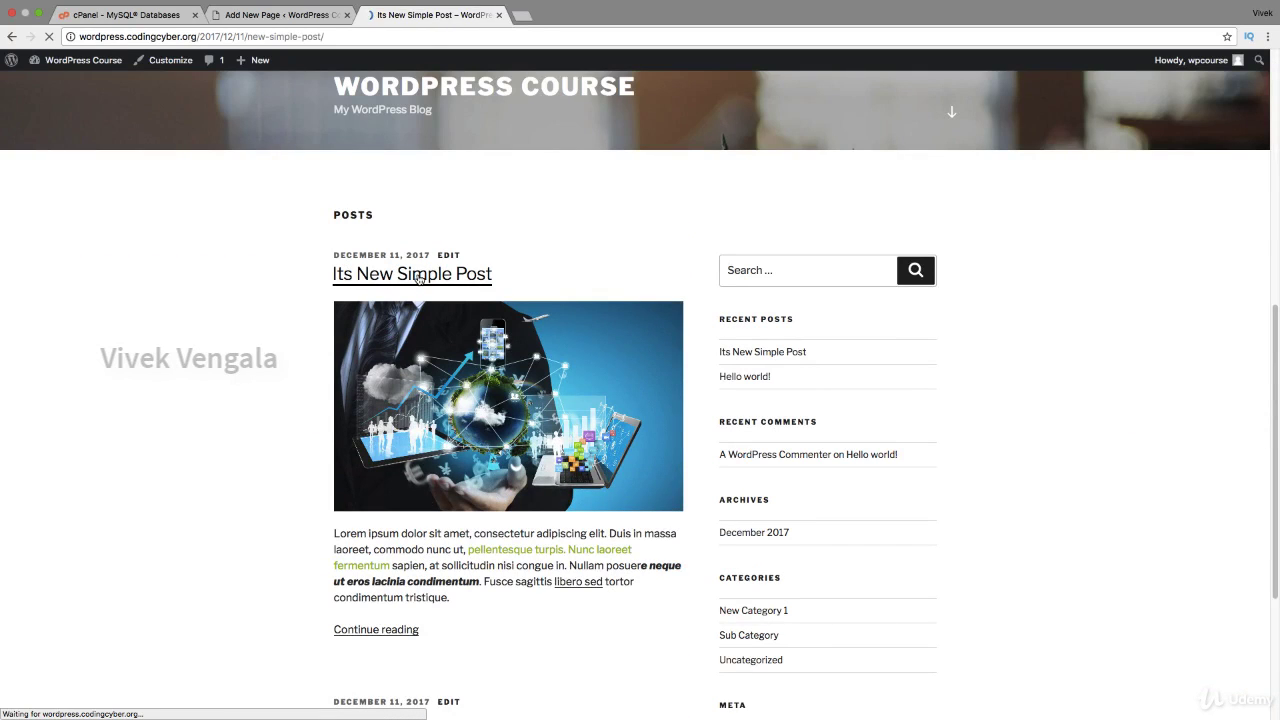
scroll(419, 316, "down", 15)
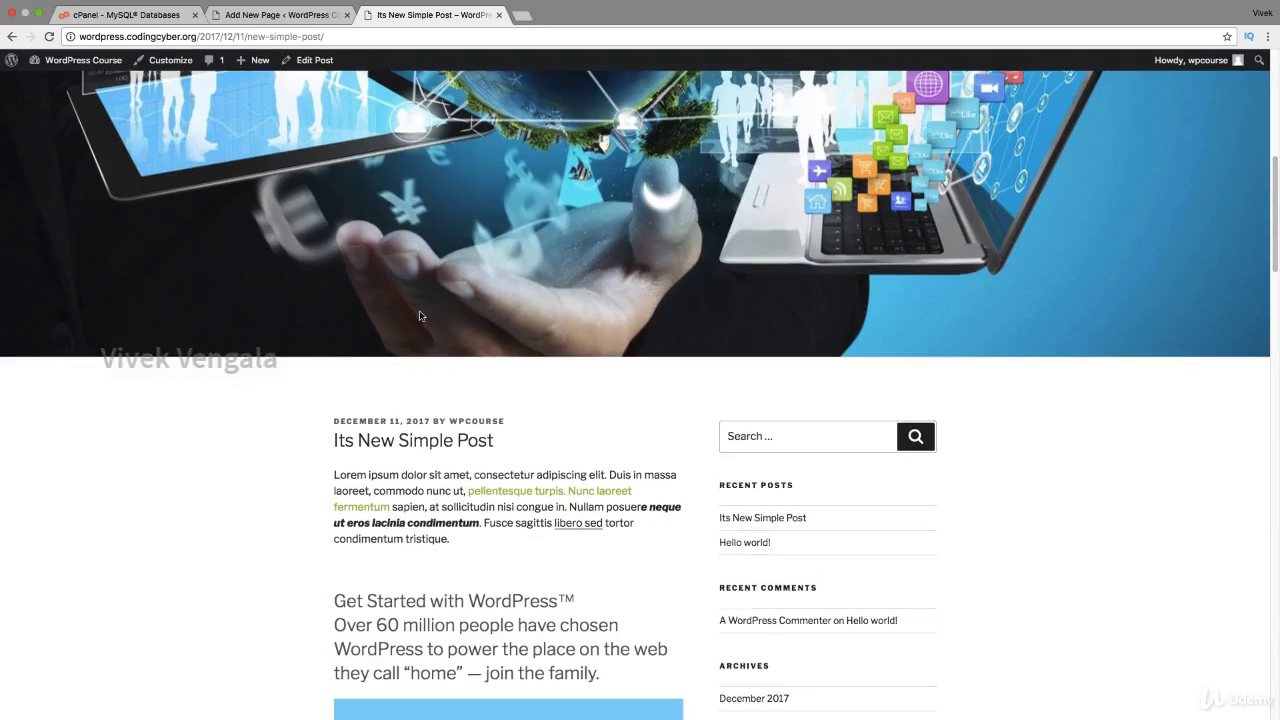
scroll(420, 314, "down", 10)
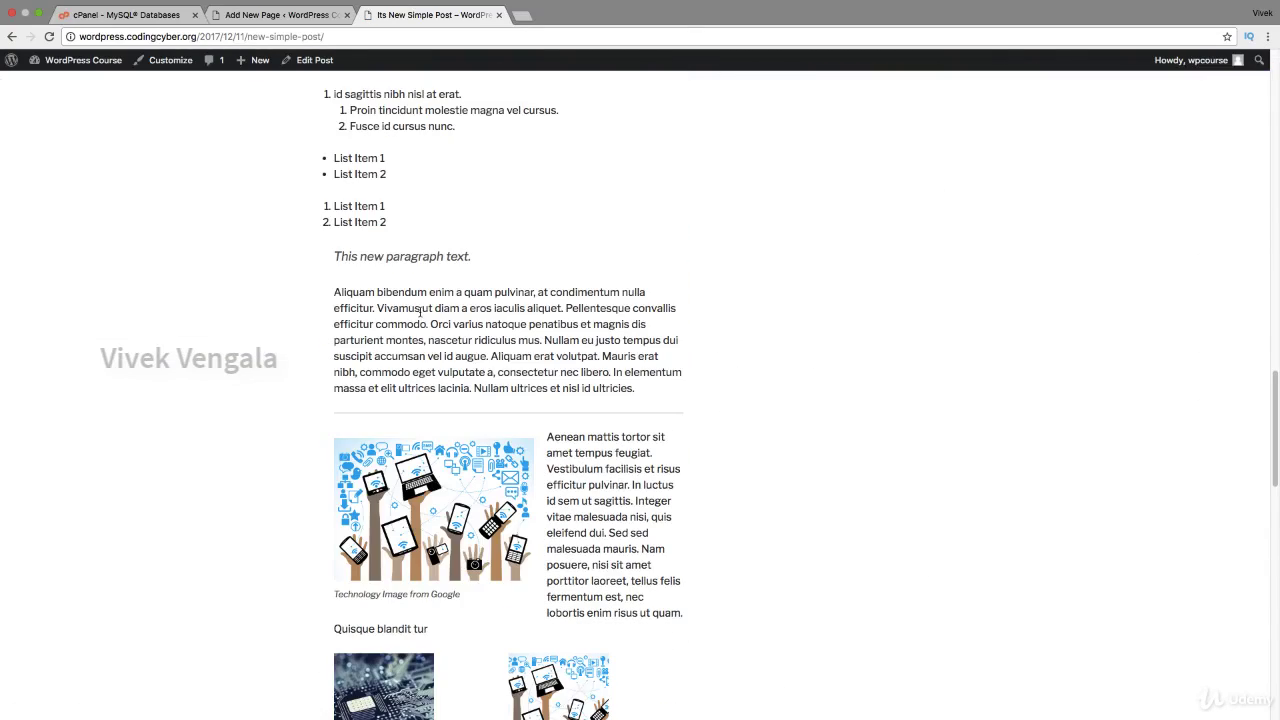
left_click_drag(336, 292, 642, 395)
key("super+c")
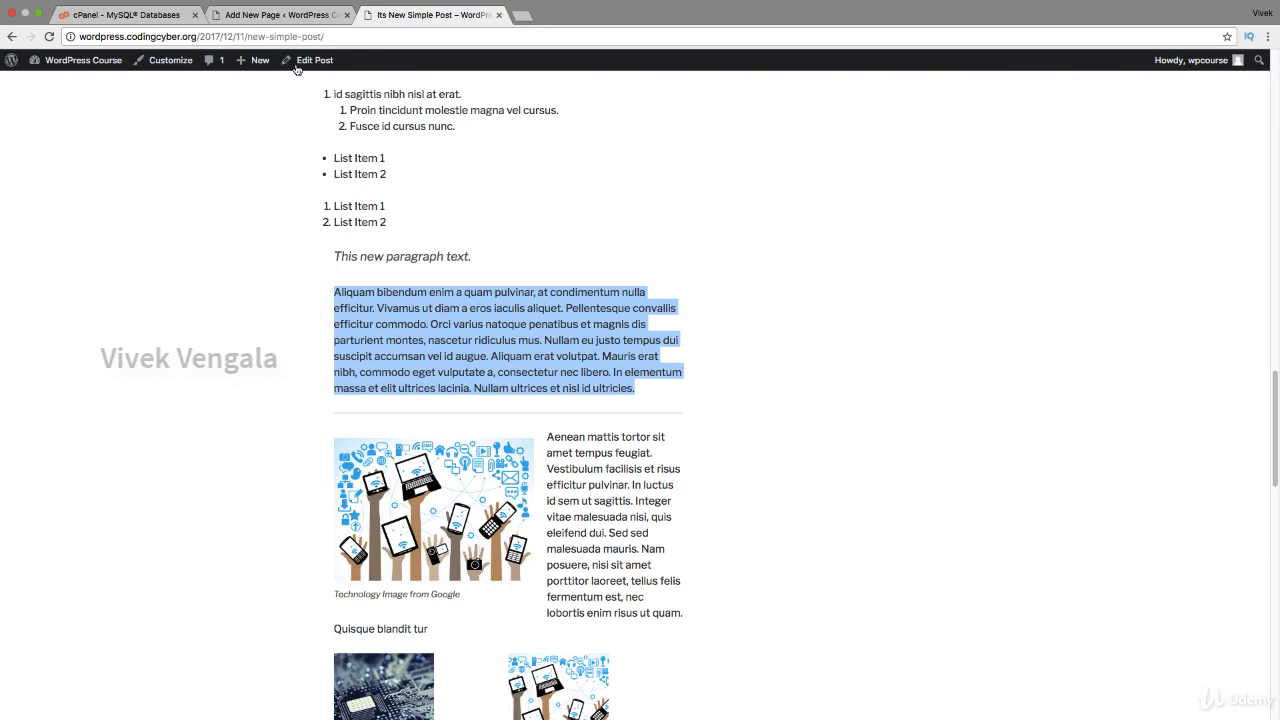
Step: Paste the copied paragraph into the new page's body using the visual editor
left_click(296, 16)
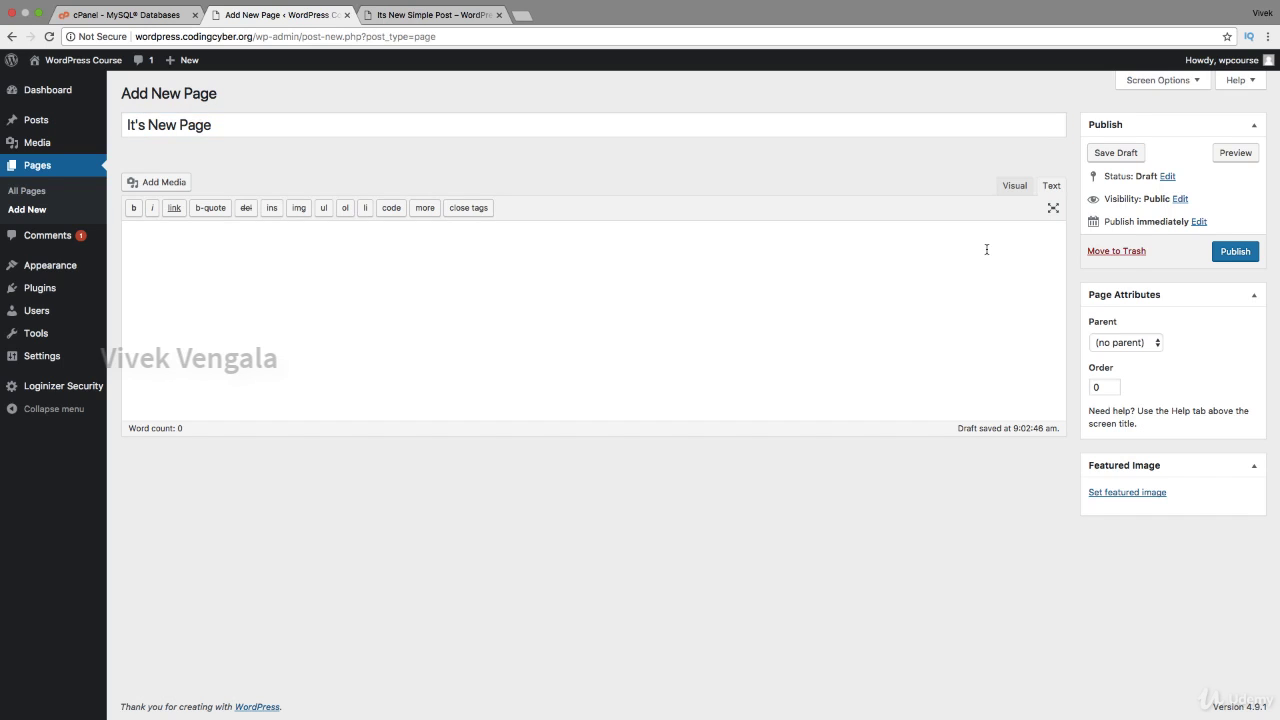
left_click(1014, 185)
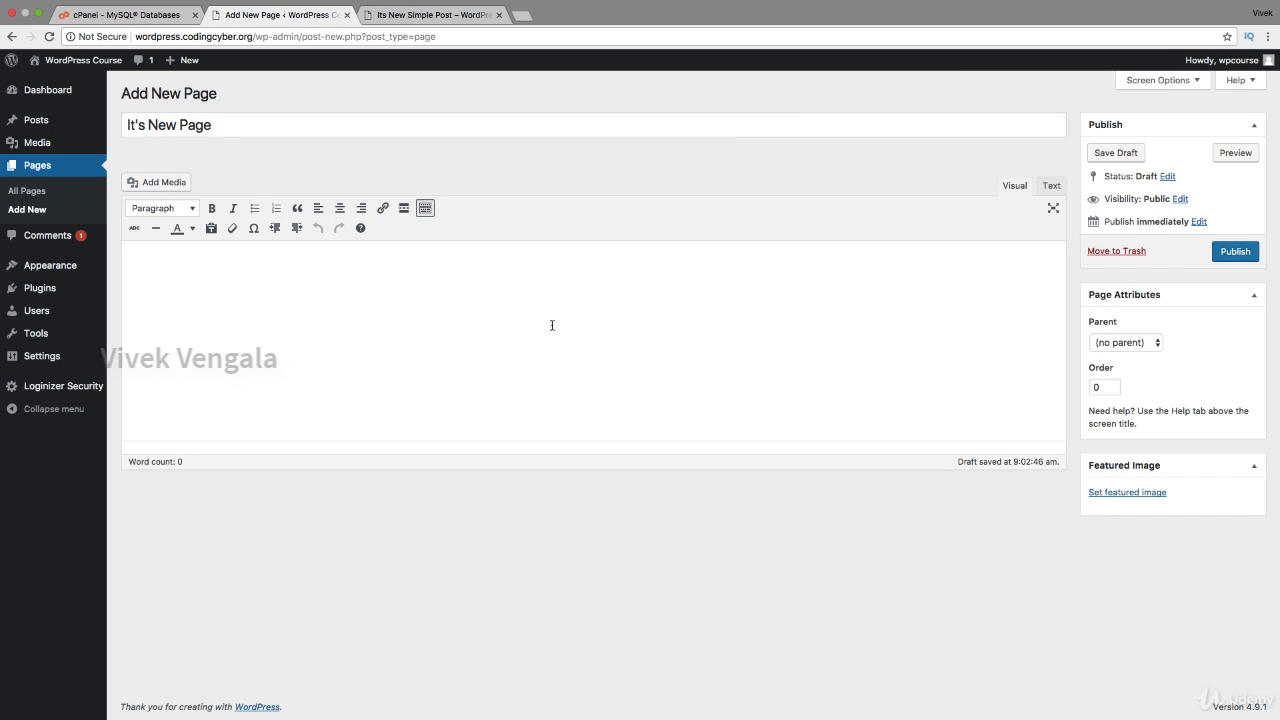
key("super+v")
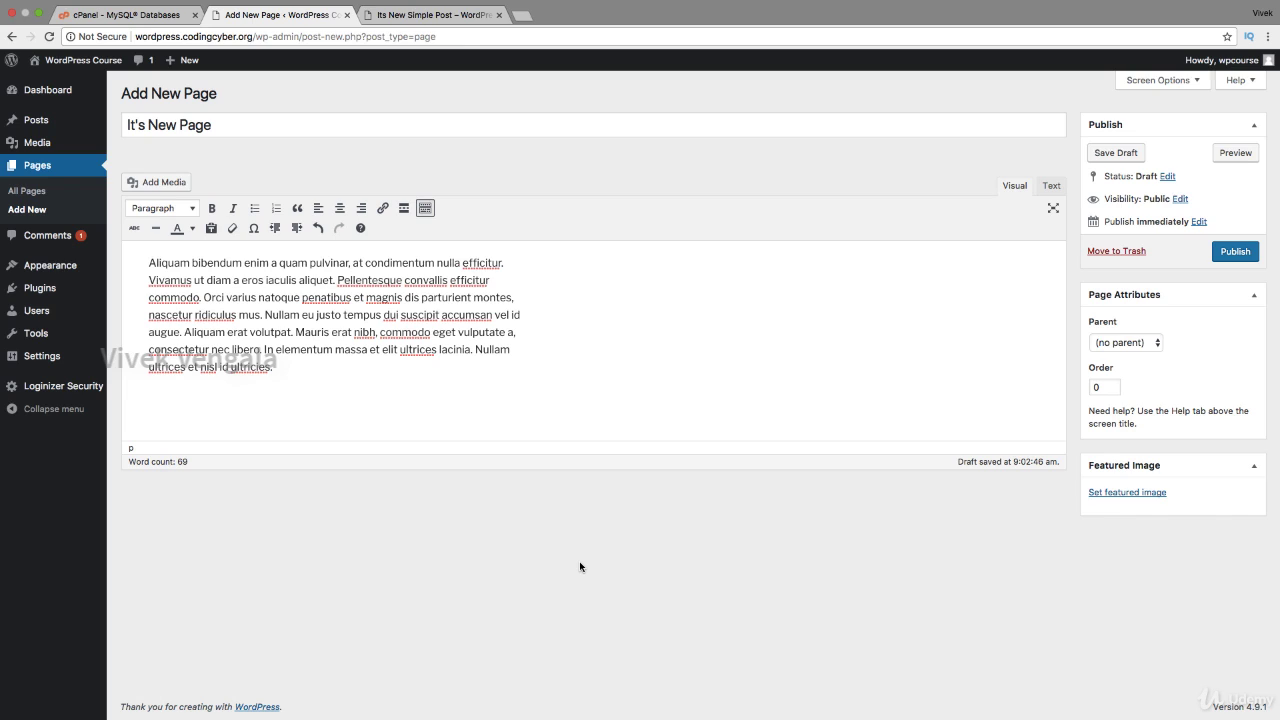
Step: Check the available parent pages in the page attributes without choosing one
left_click(1119, 345)
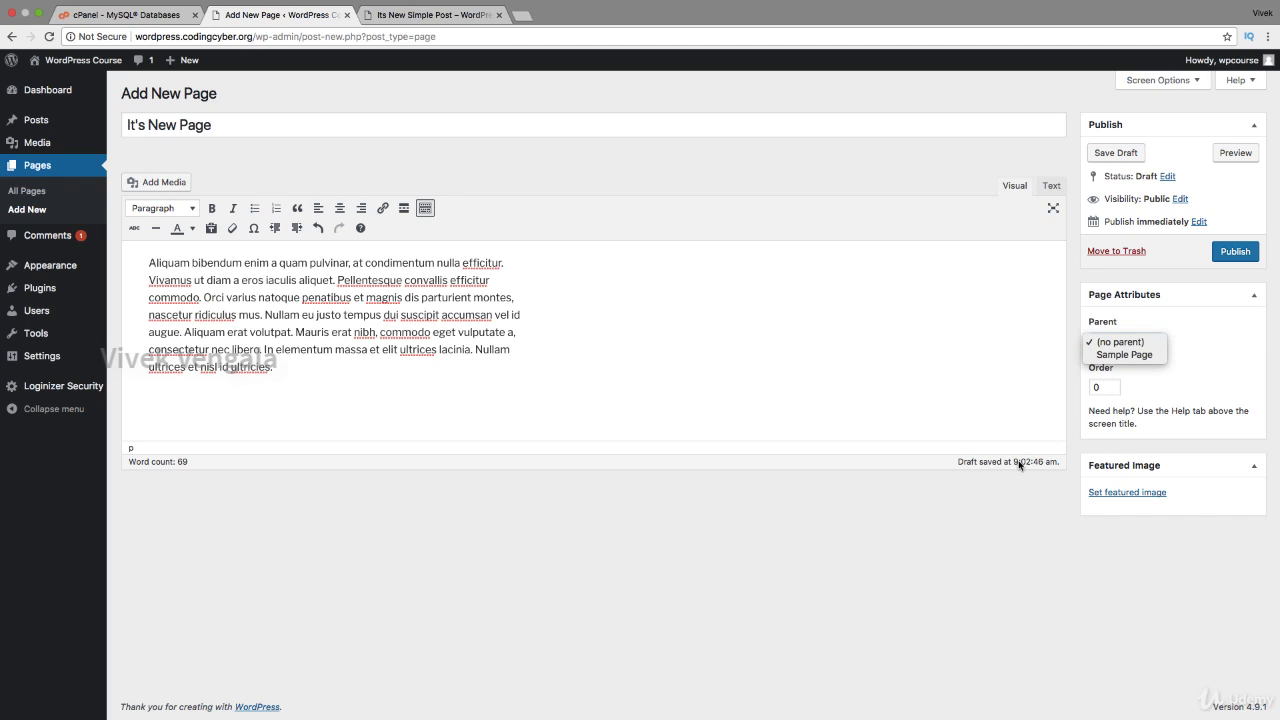
left_click(992, 484)
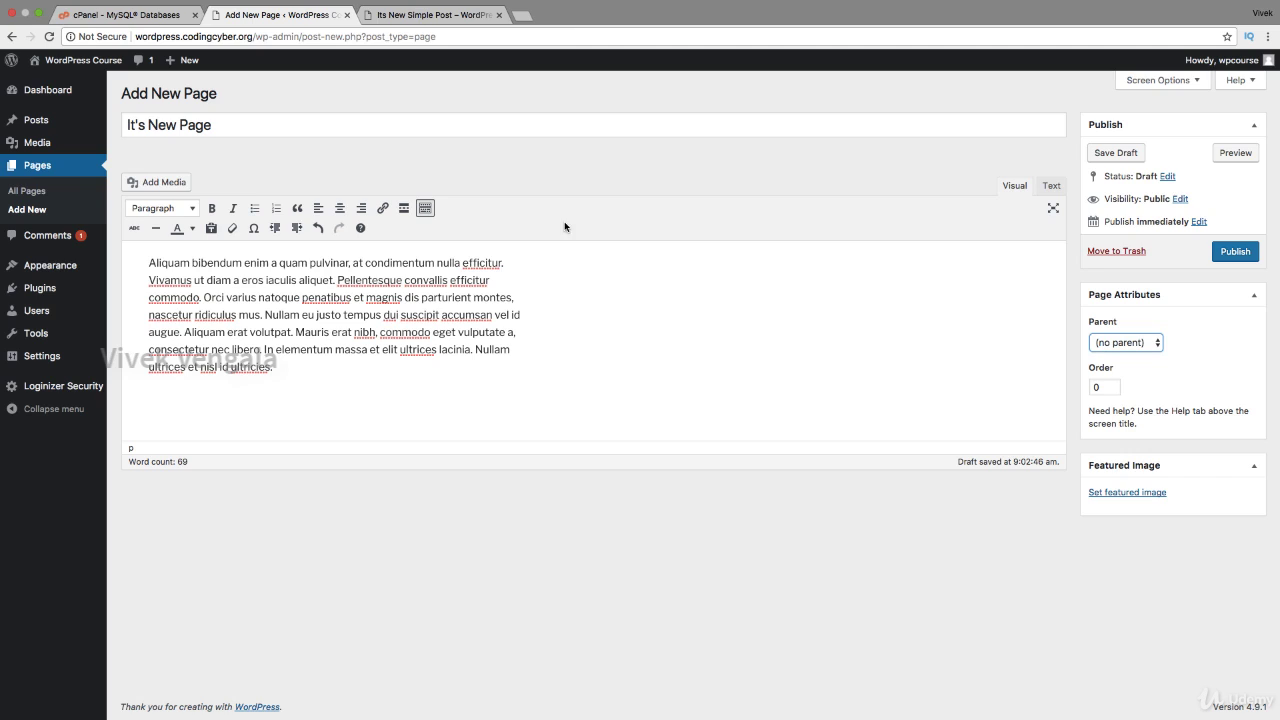
left_click(524, 299)
Step: Show and hide the Custom Fields, Discussion, Slug and Author boxes one by one through the screen options
left_click(1163, 80)
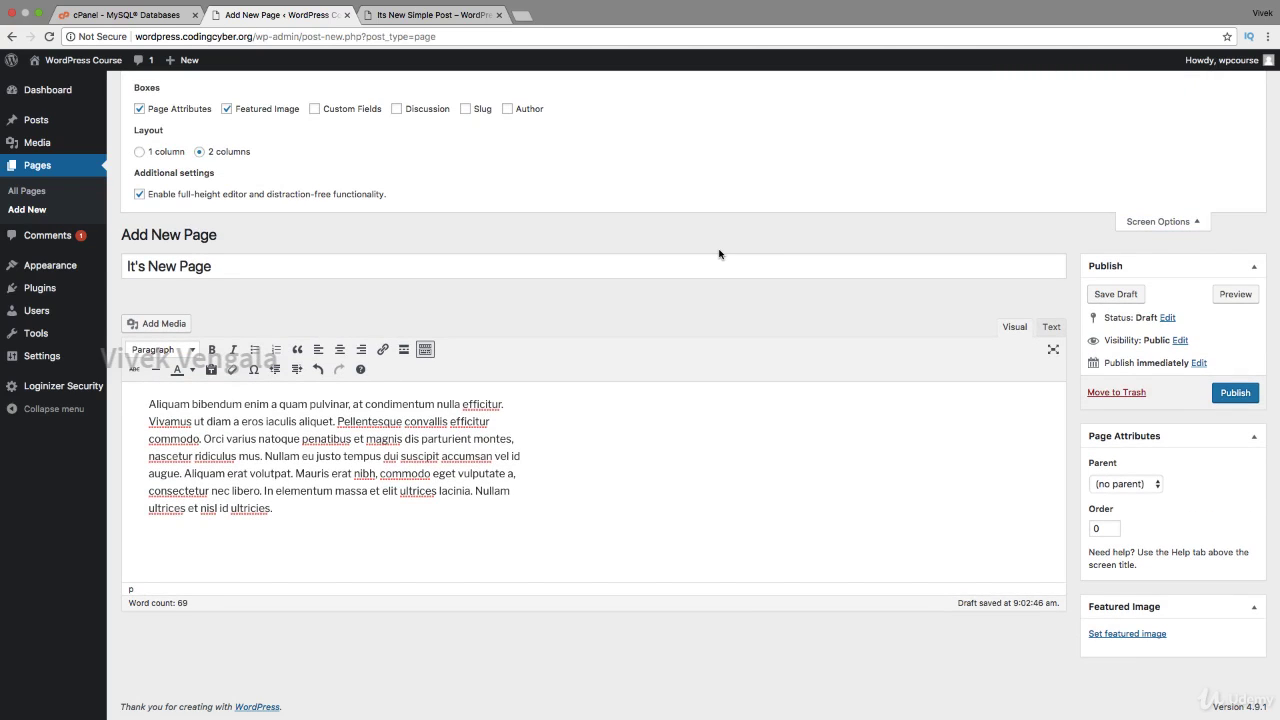
left_click(314, 109)
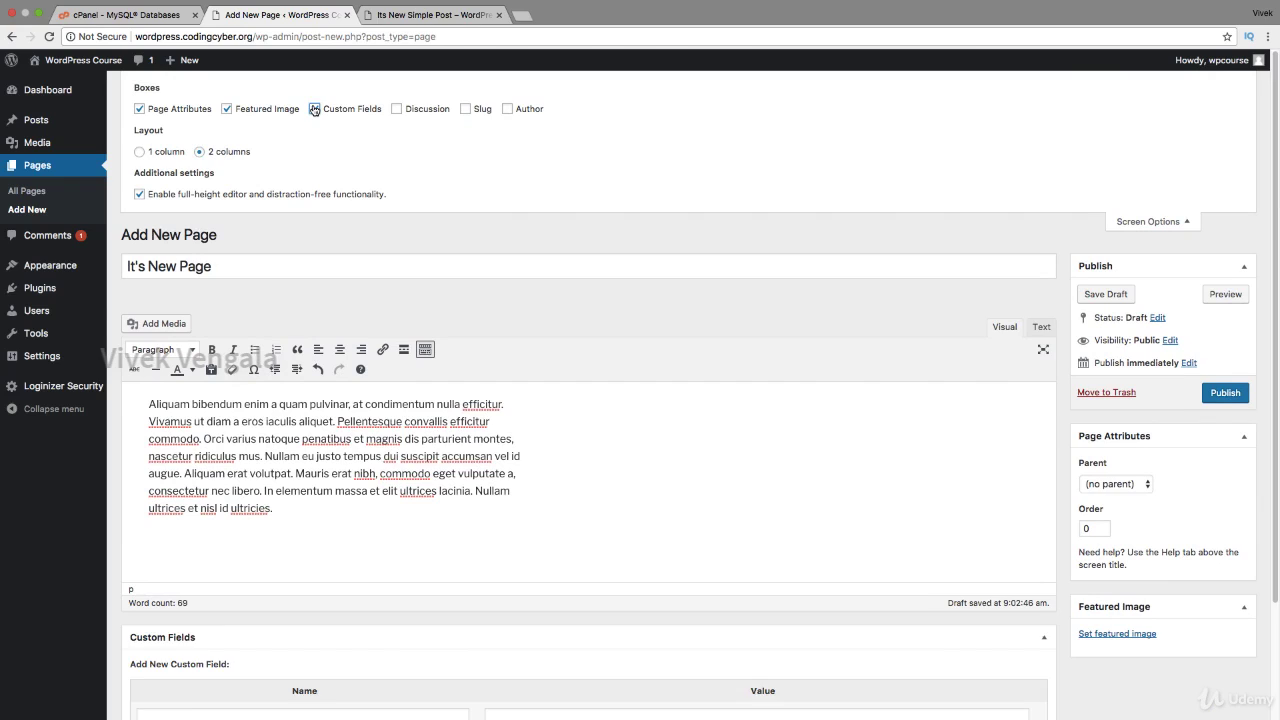
left_click(314, 109)
left_click(397, 109)
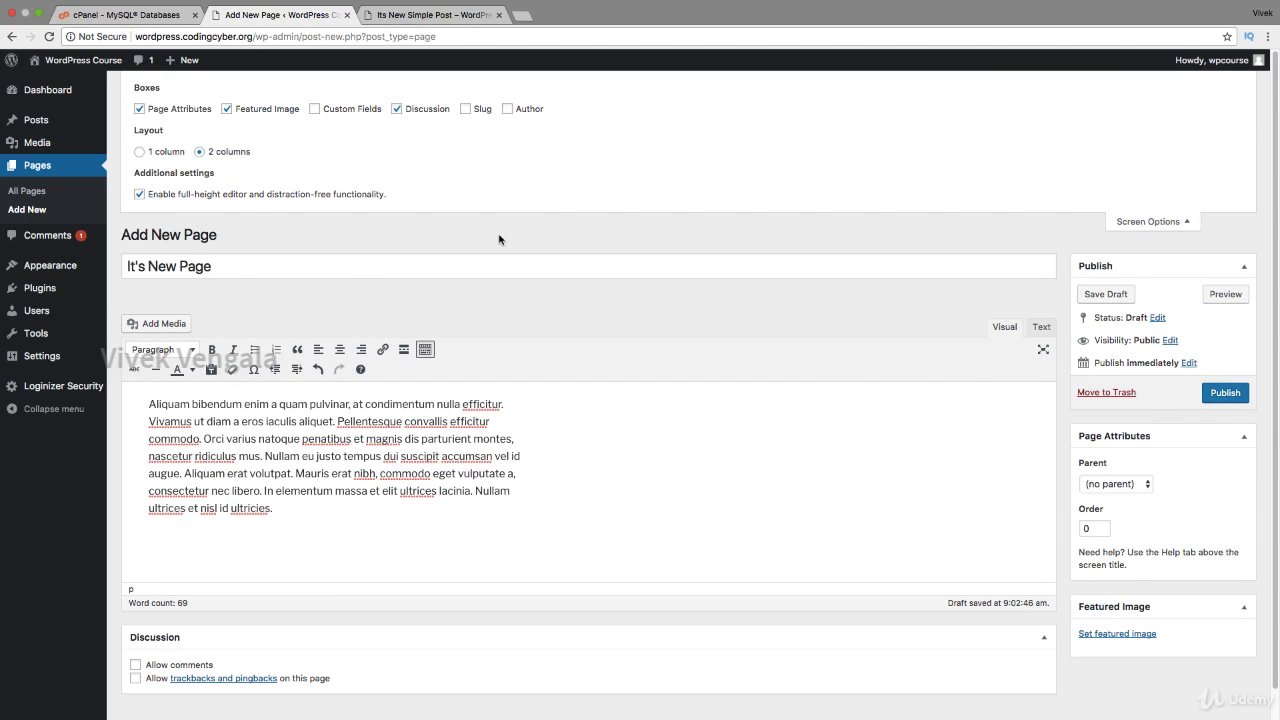
scroll(287, 627, "down", 1)
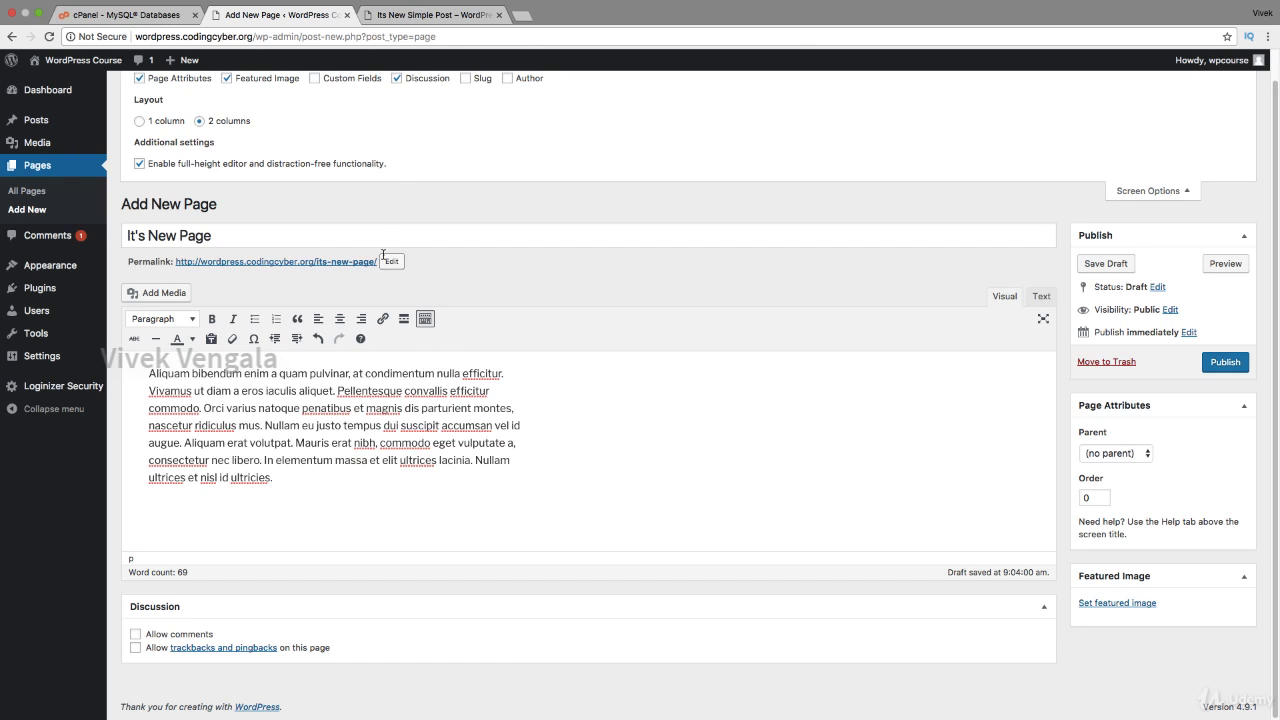
left_click(397, 79)
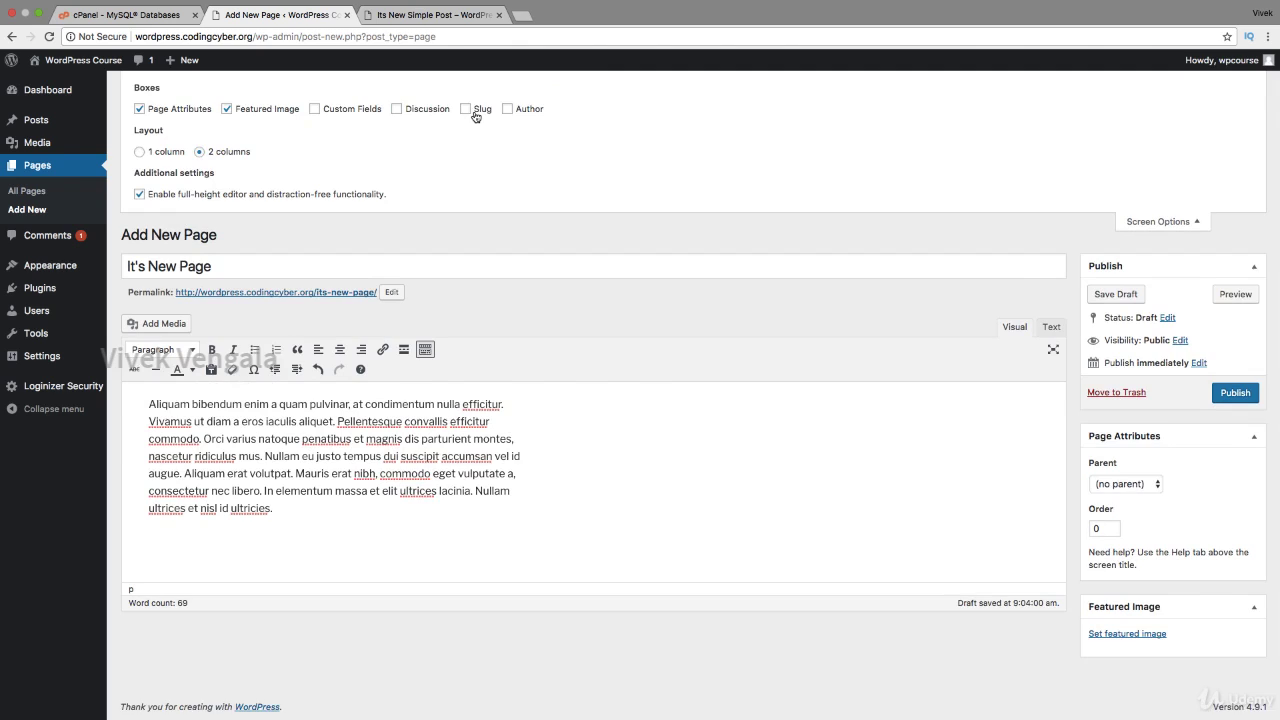
left_click(468, 110)
left_click(468, 110)
left_click(531, 110)
left_click(531, 110)
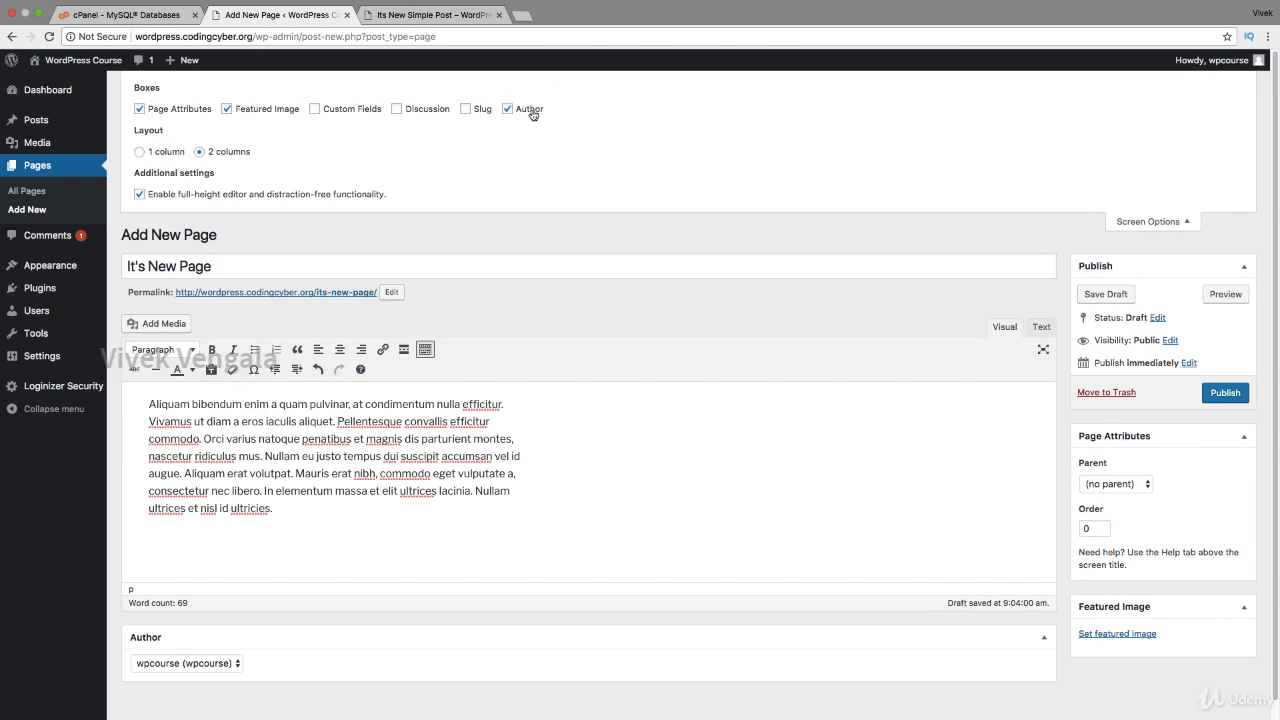
Step: Save the new page as a draft
left_click(1114, 294)
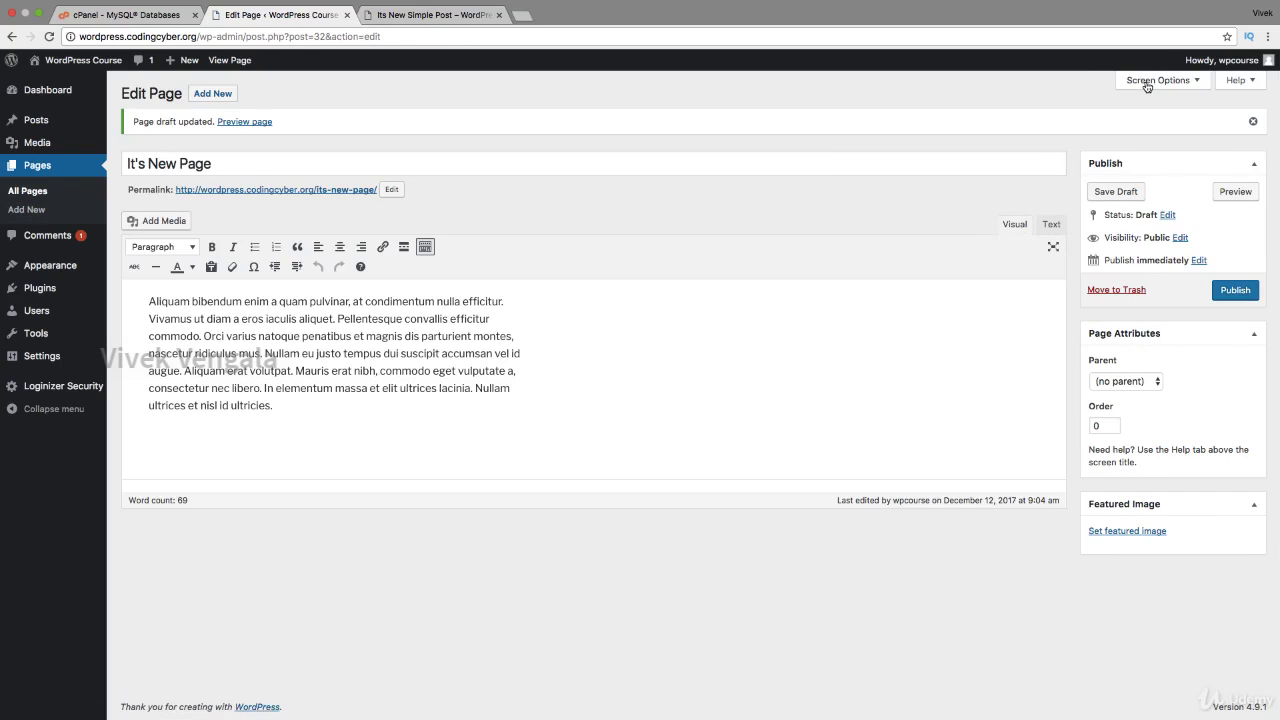
Step: Try the one-column editor layout, return to two columns, and try moving the Page Attributes box upward
left_click(1150, 82)
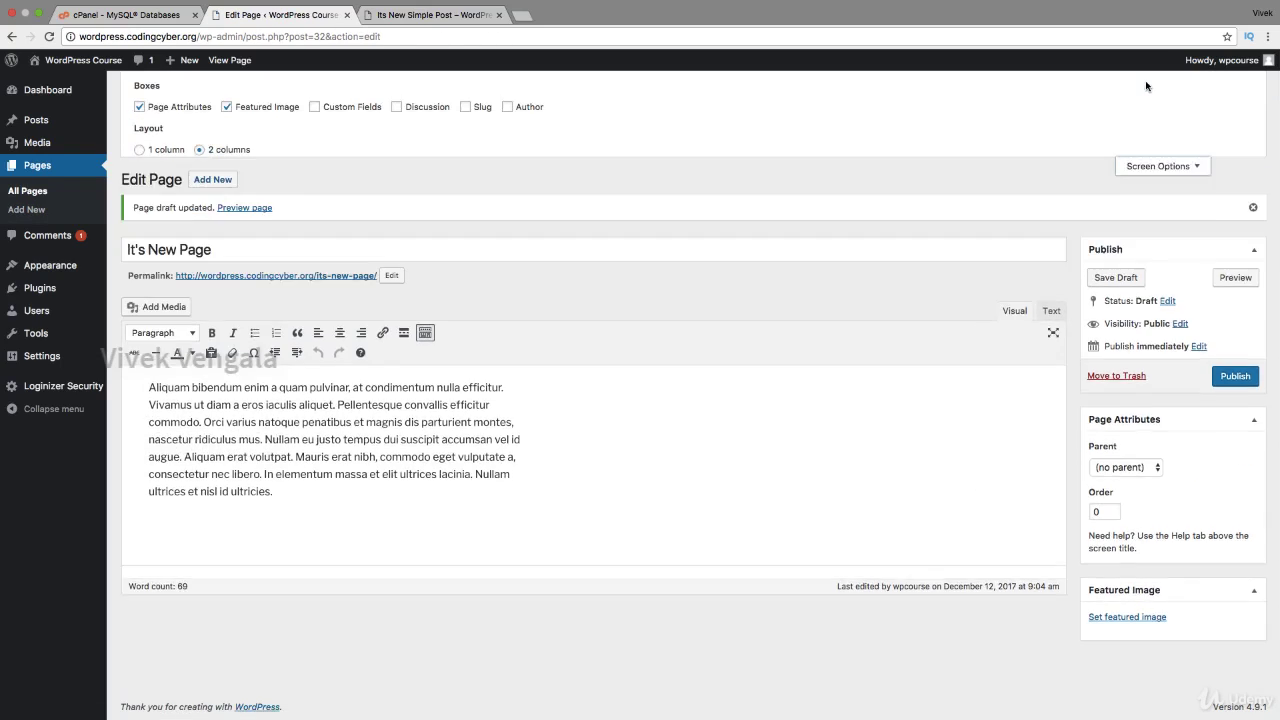
left_click(140, 152)
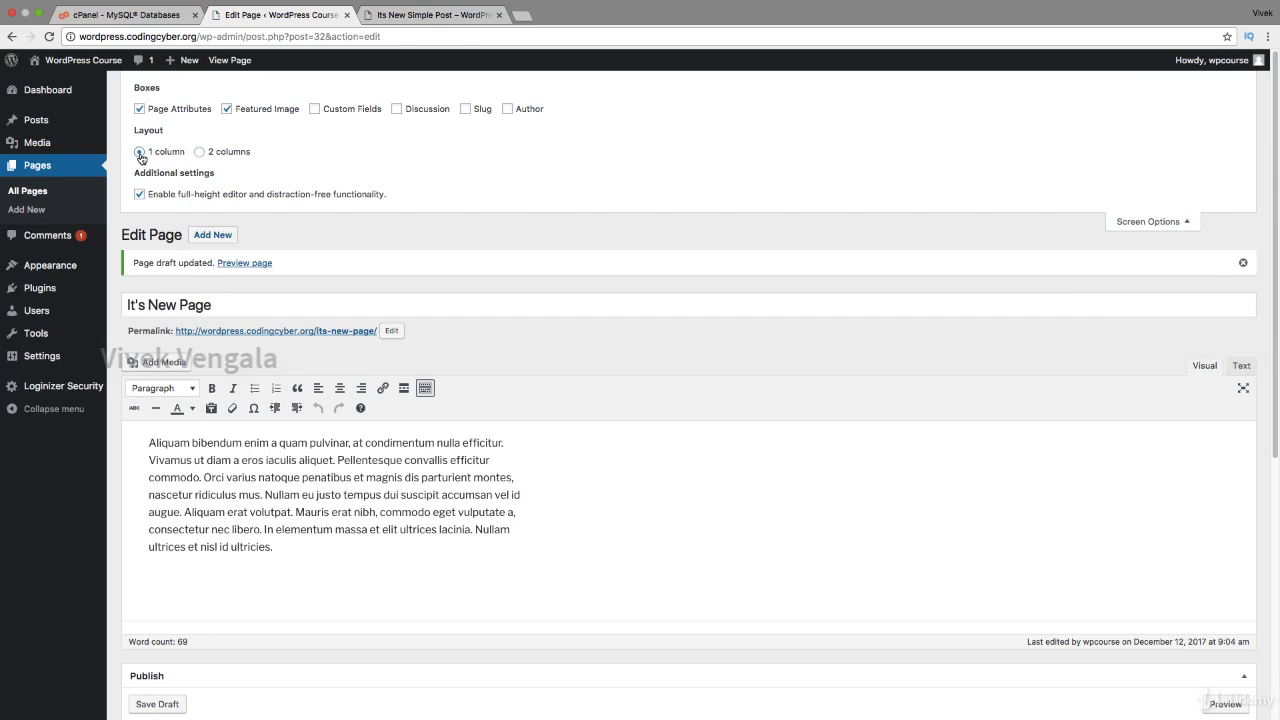
left_click(200, 152)
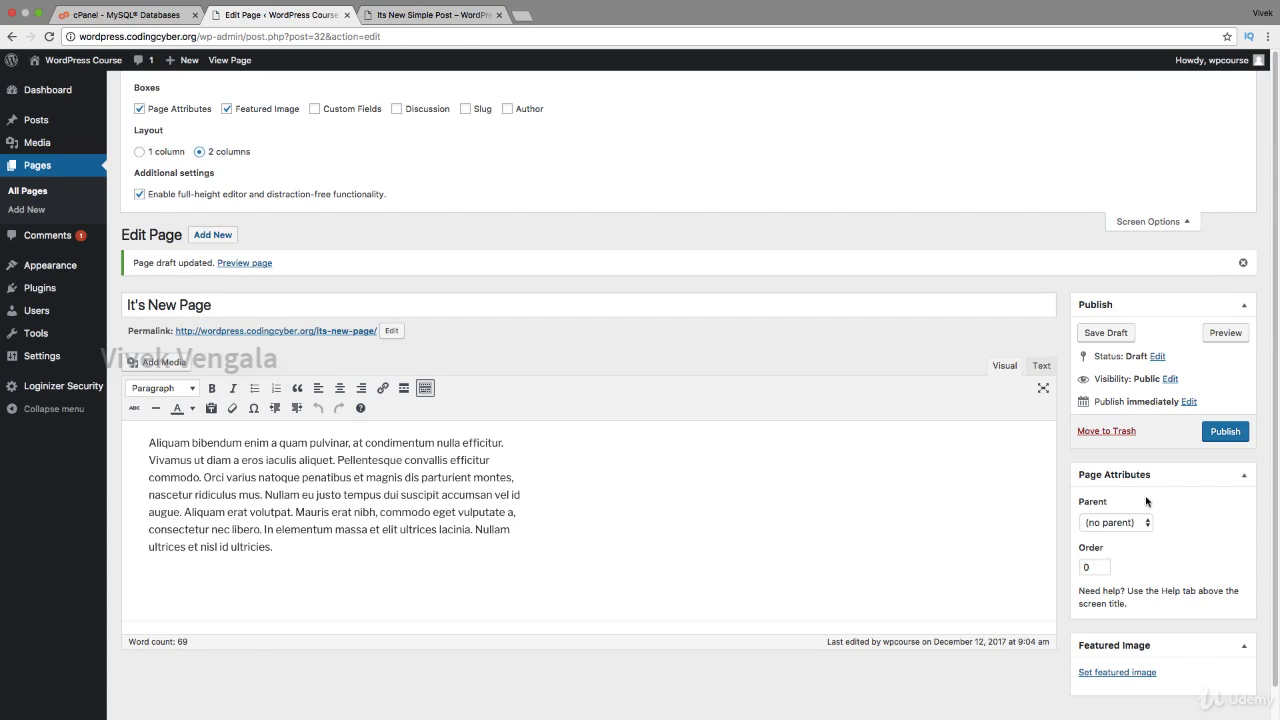
left_click_drag(1148, 474, 1152, 380)
Step: Change the page's permalink slug to new-page
left_click(390, 331)
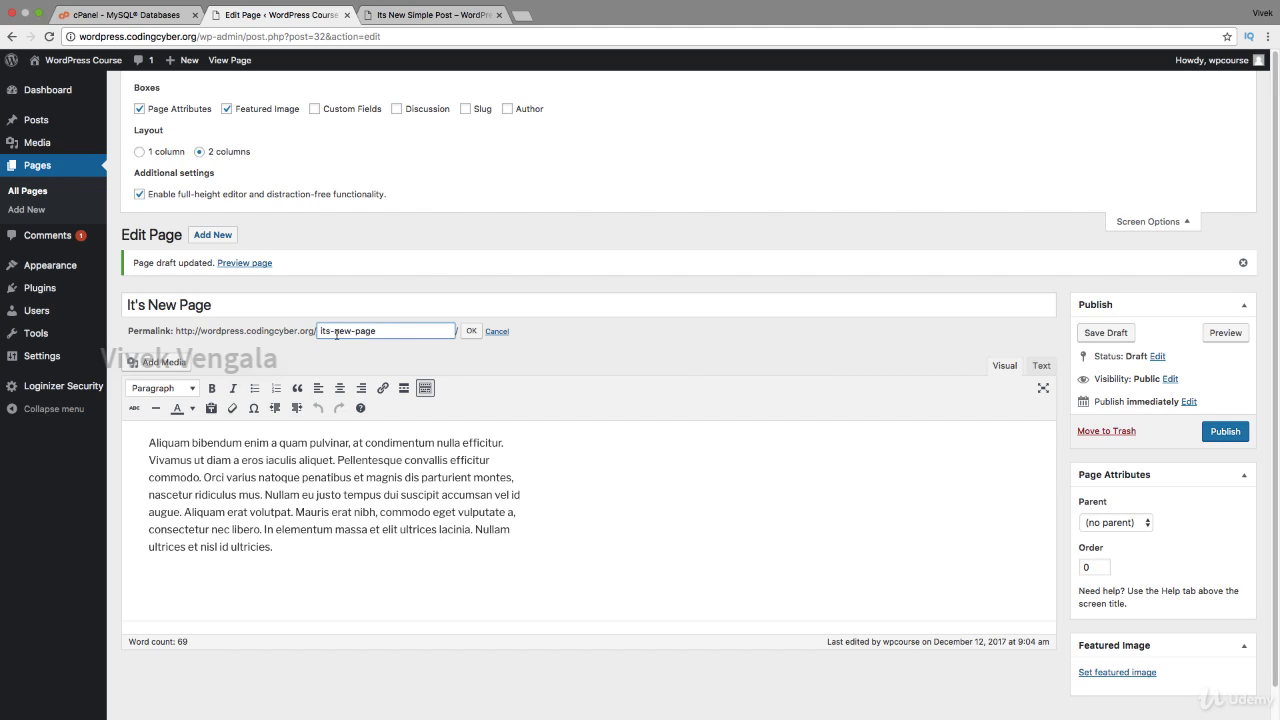
left_click_drag(334, 333, 317, 331)
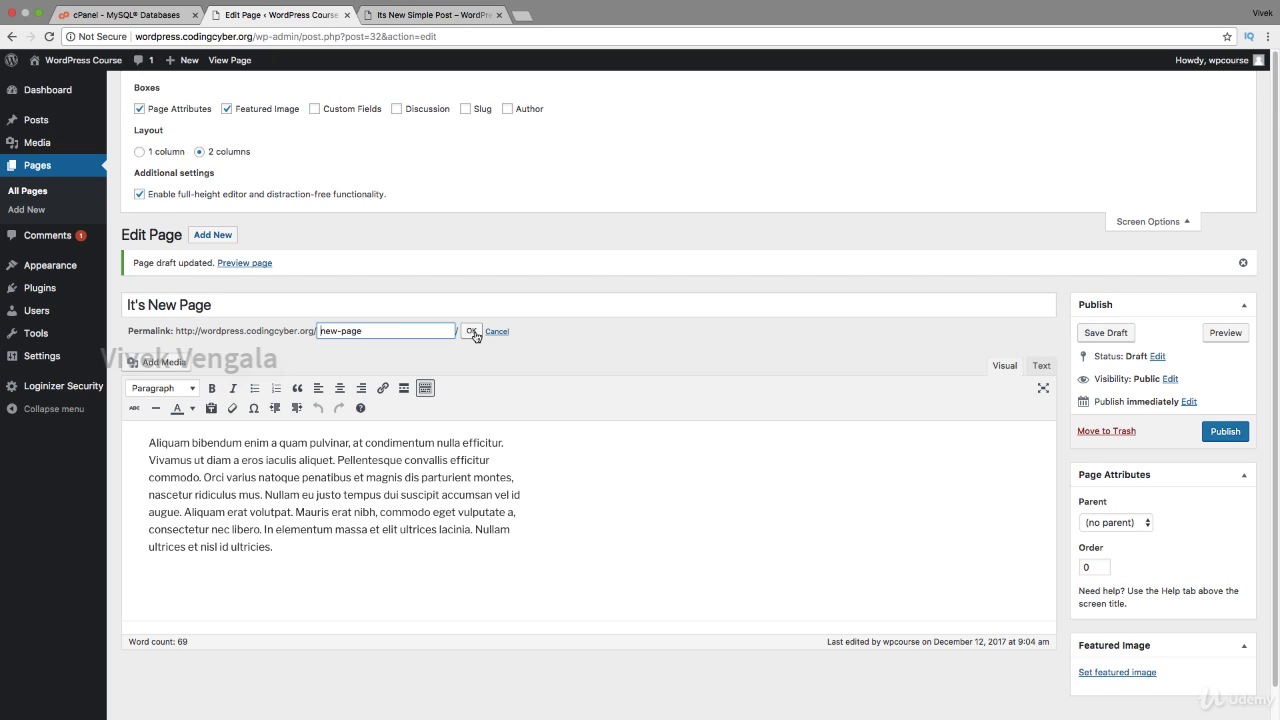
key("BackSpace")
left_click(473, 332)
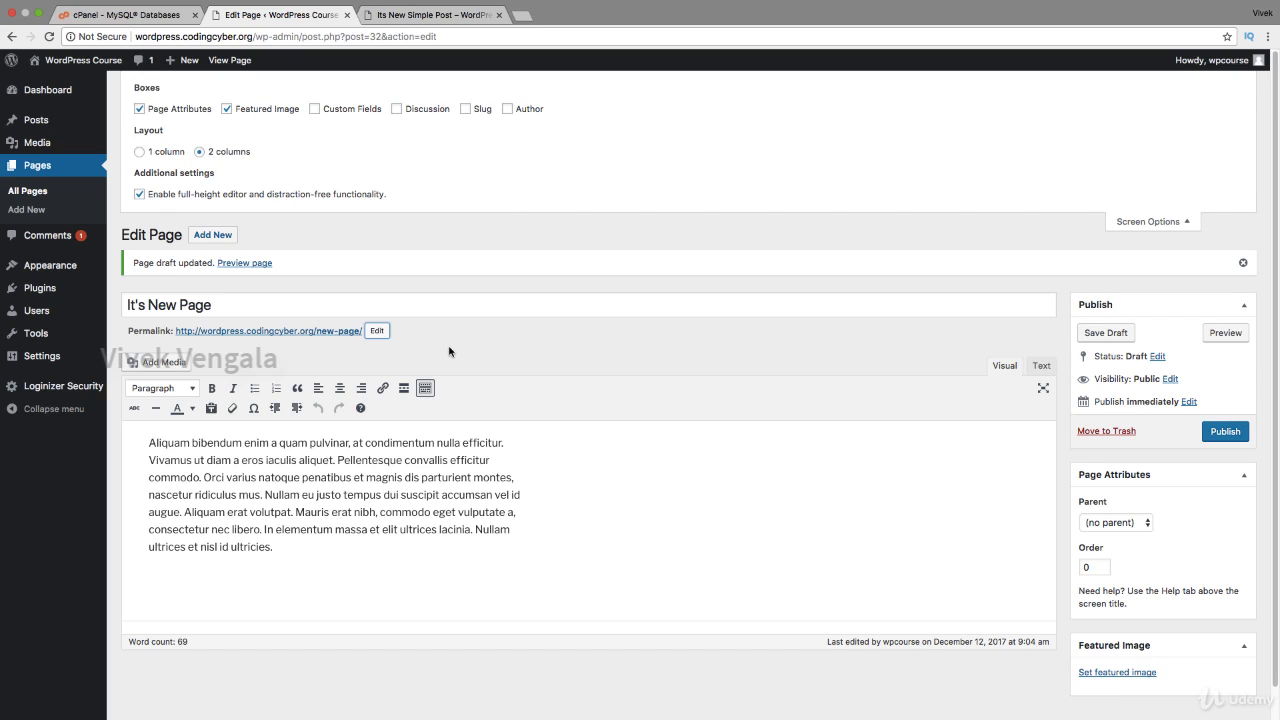
left_click(449, 351)
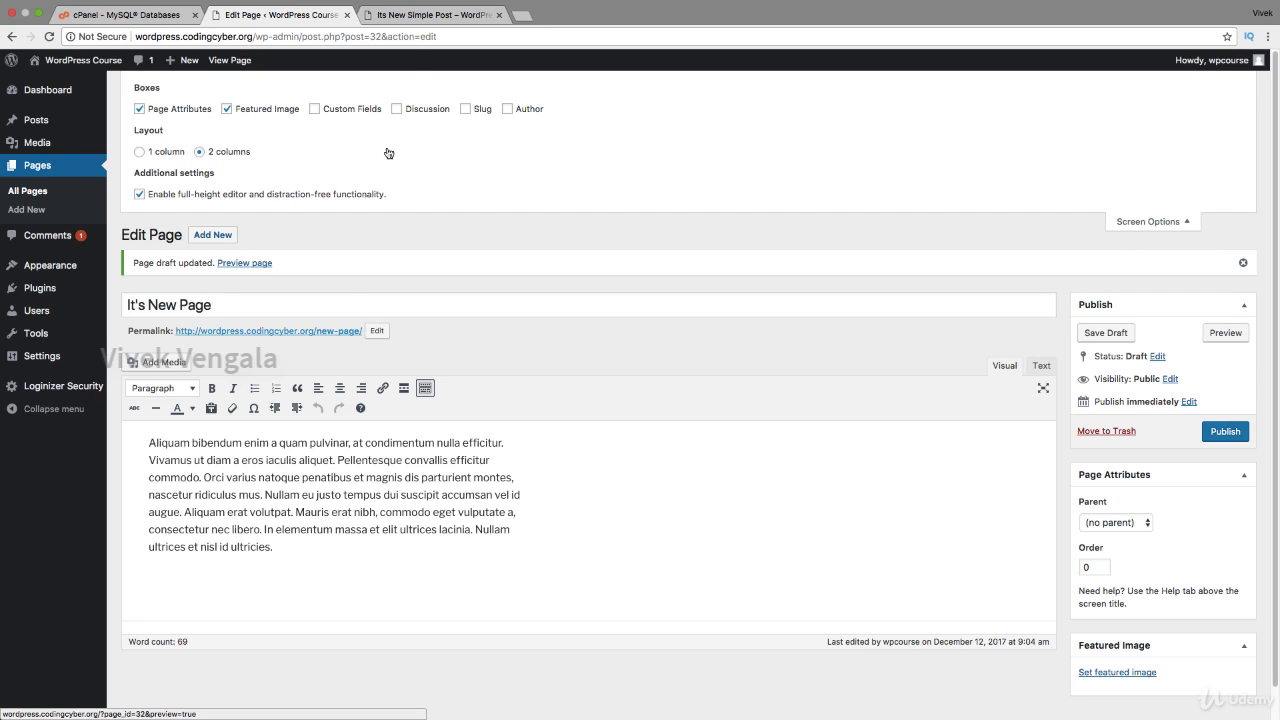
Step: Examine the date portion of the live post's URL for comparison with the page's permalink
left_click(416, 15)
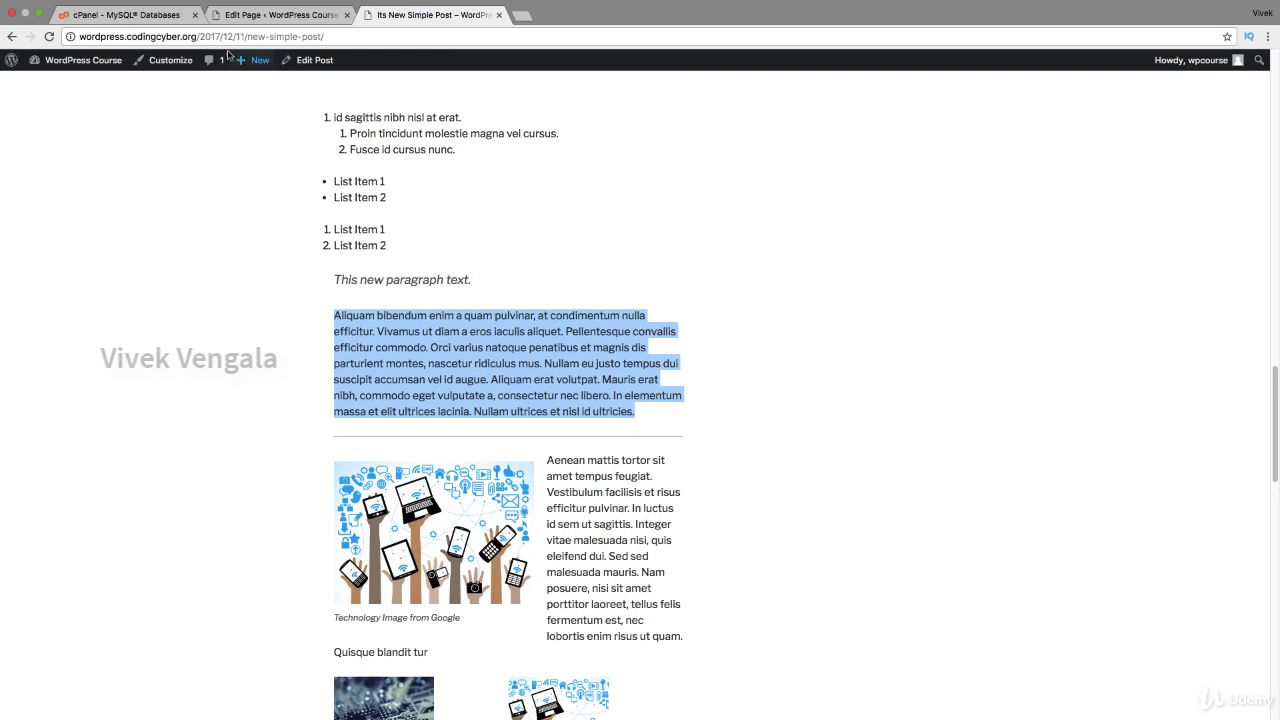
left_click_drag(199, 36, 240, 38)
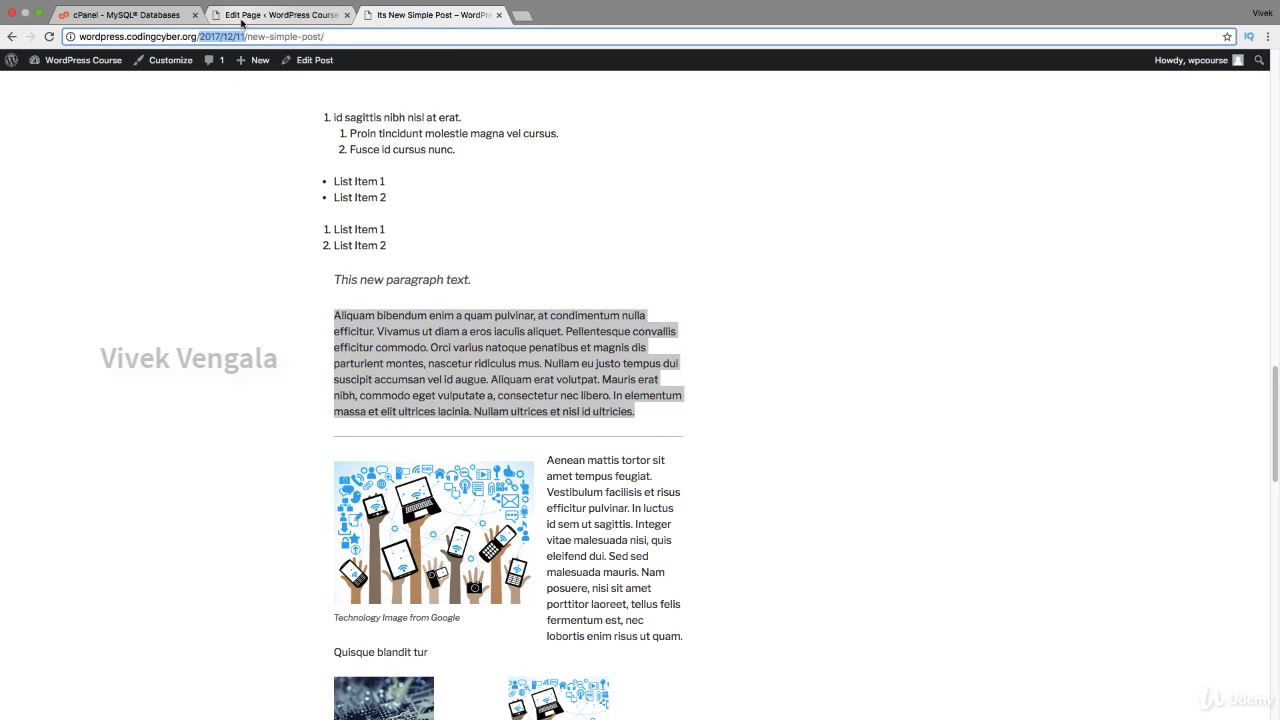
left_click(241, 18)
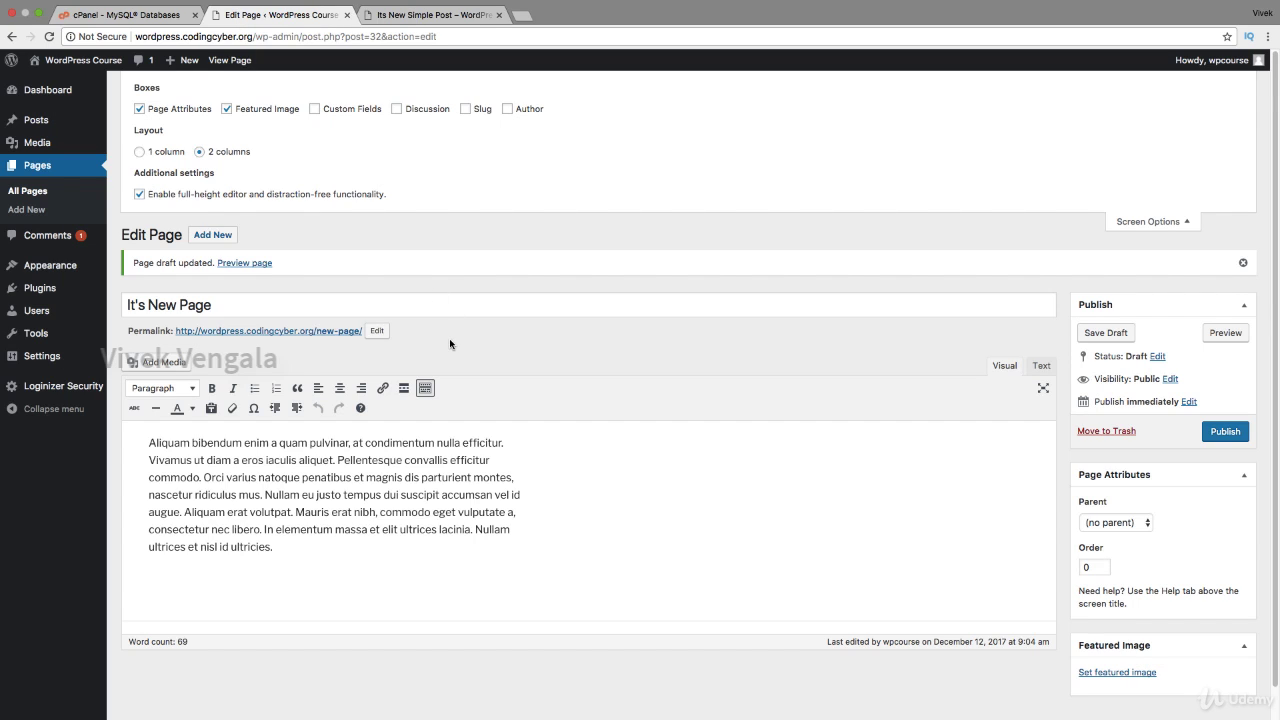
Step: Publish the new page
mouse_move(45, 356)
left_click(1208, 432)
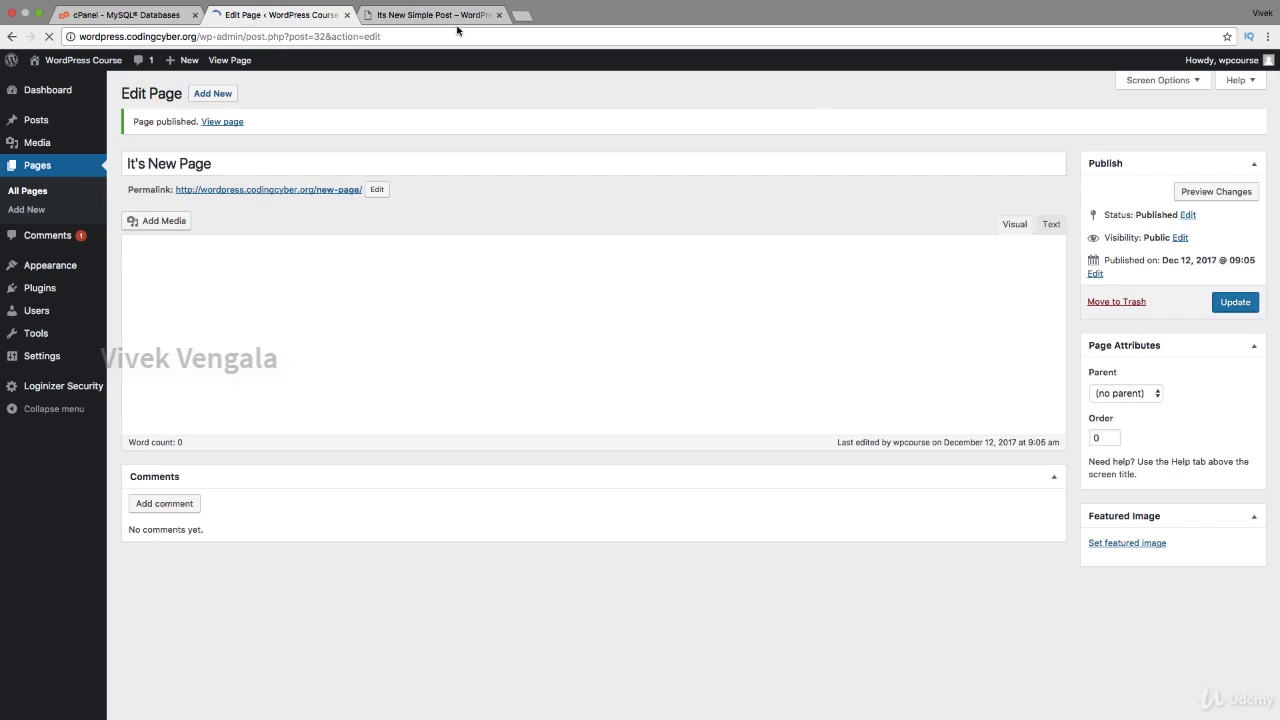
Step: Go to the live site's home page and open the published page at wordpress.codingcyber.org/new-page
left_click(448, 16)
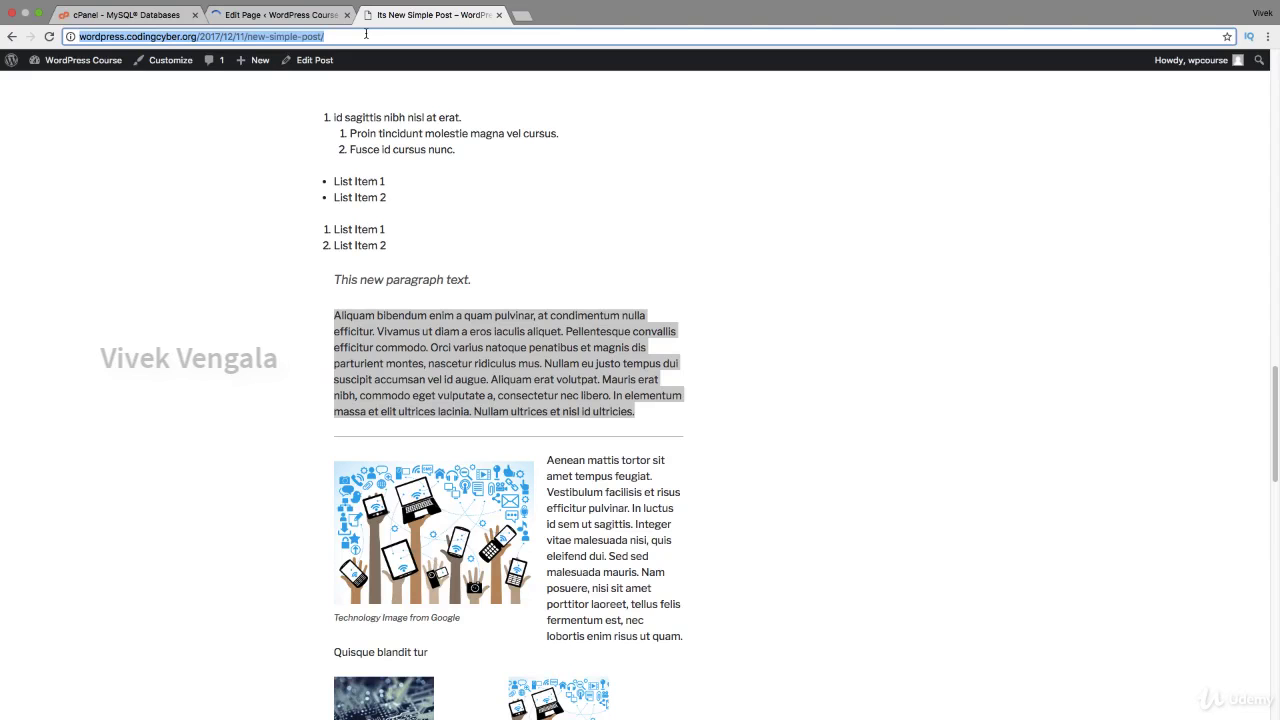
scroll(307, 197, "up", 5)
scroll(307, 197, "up", 10)
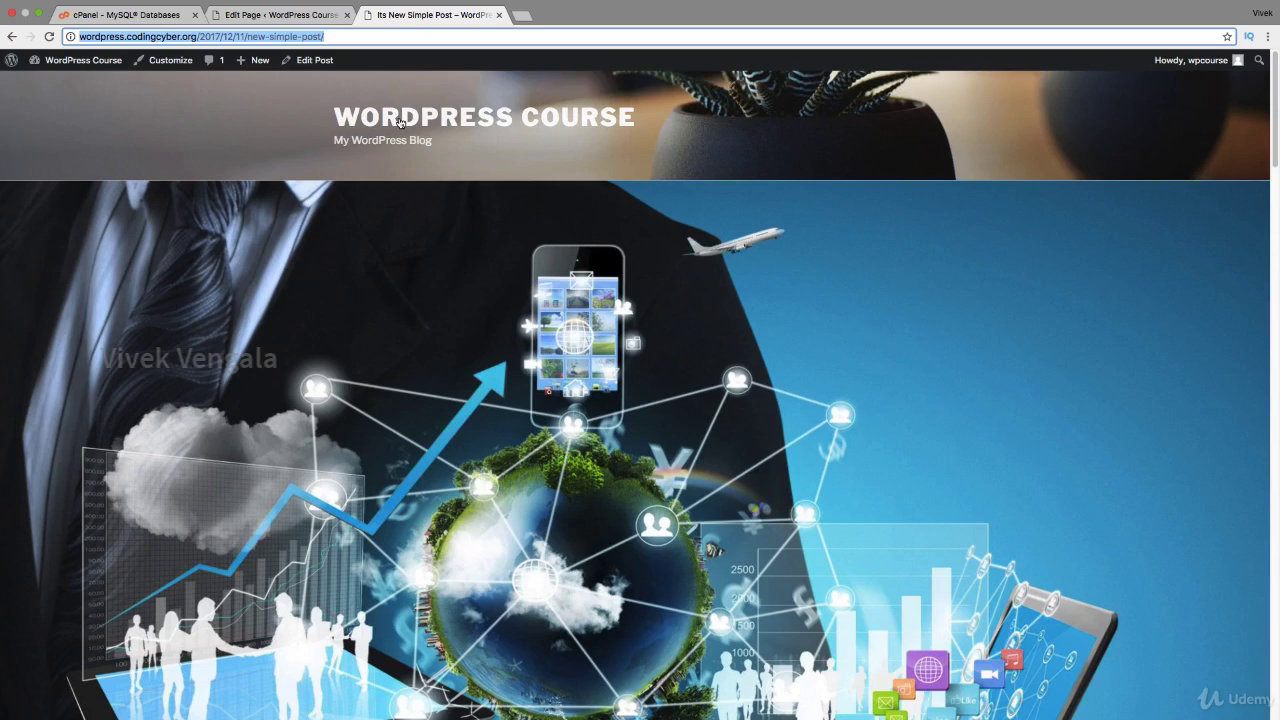
left_click(400, 113)
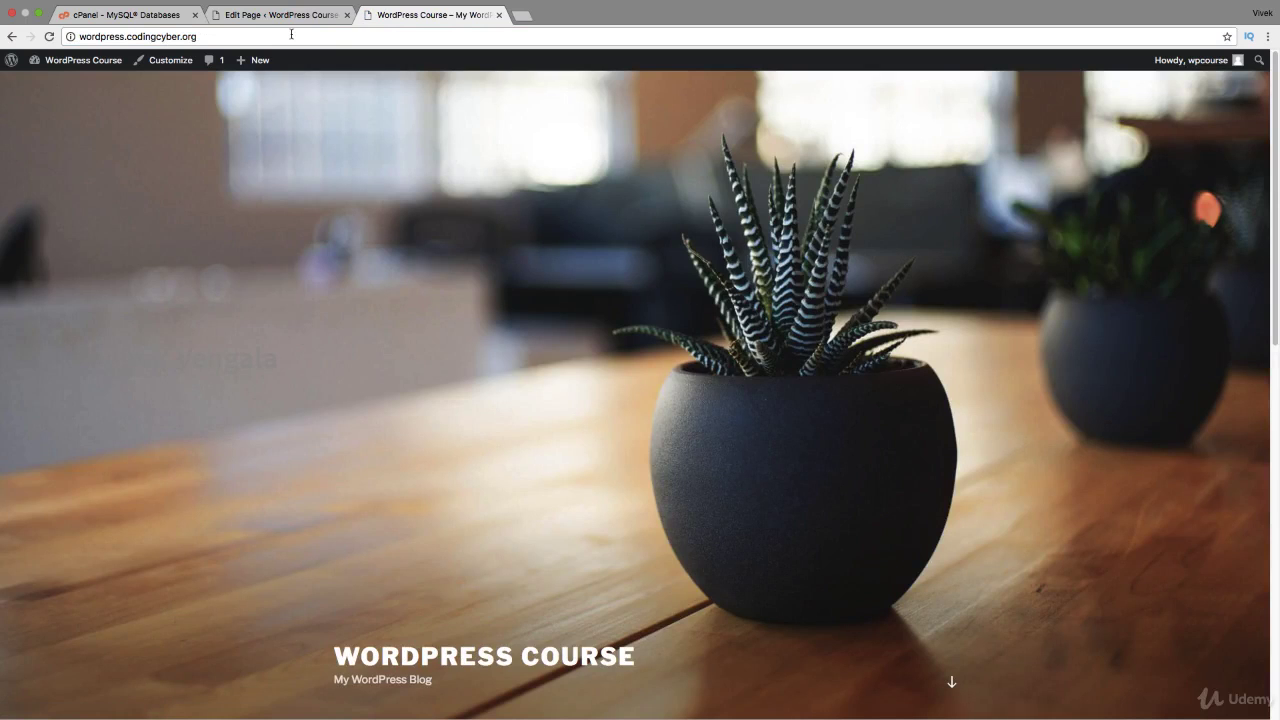
left_click(301, 35)
type("/new-")
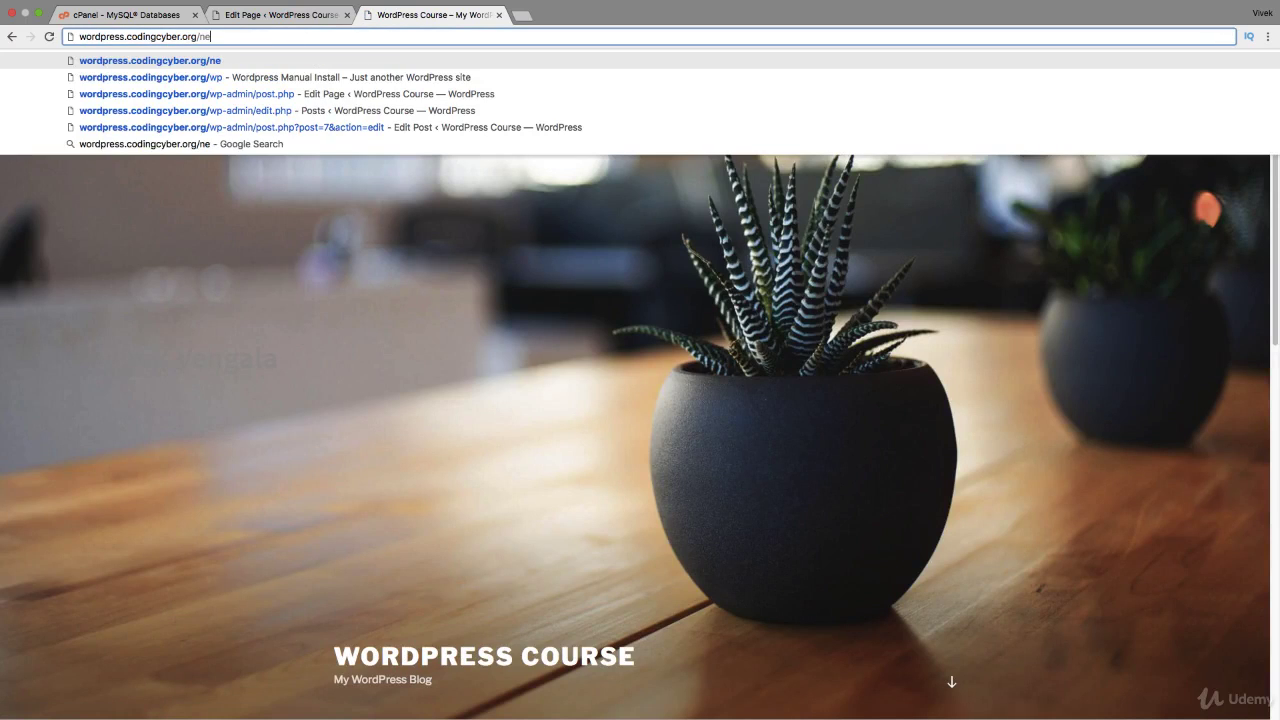
type("page")
key("Return")
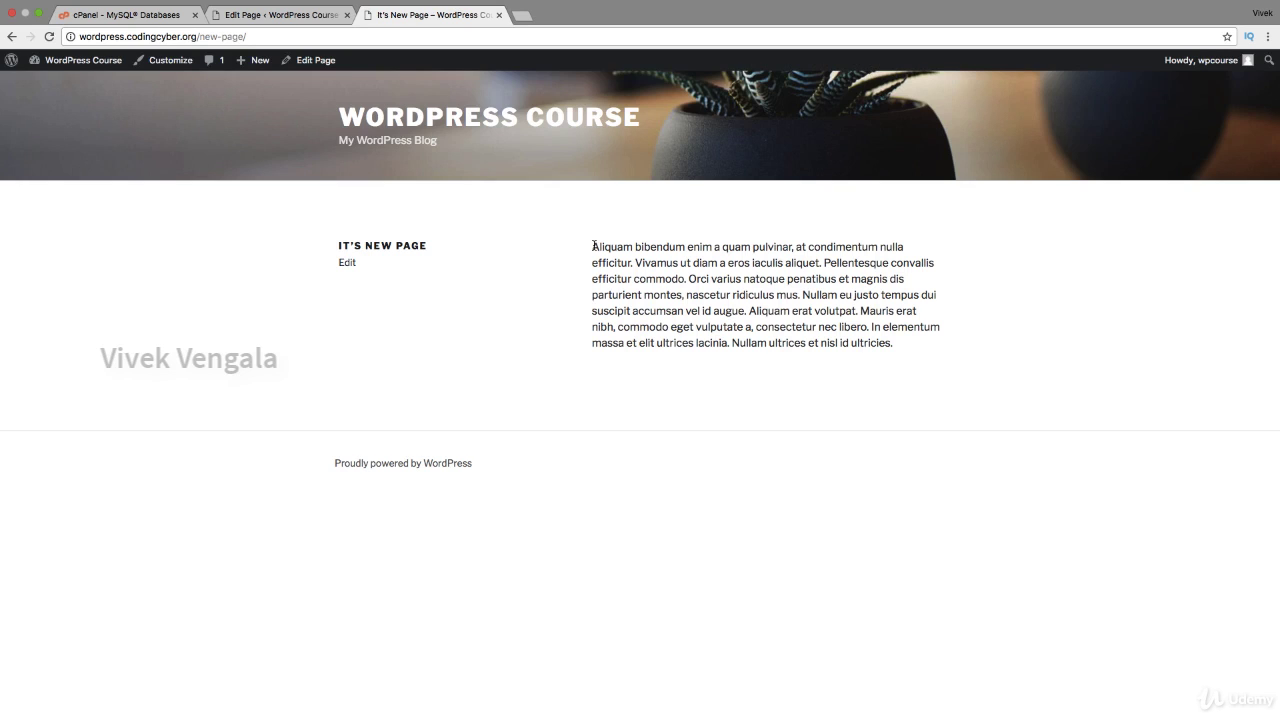
Step: Display the Discussion box in the page editor, allow comments on the page, and update it
left_click(288, 20)
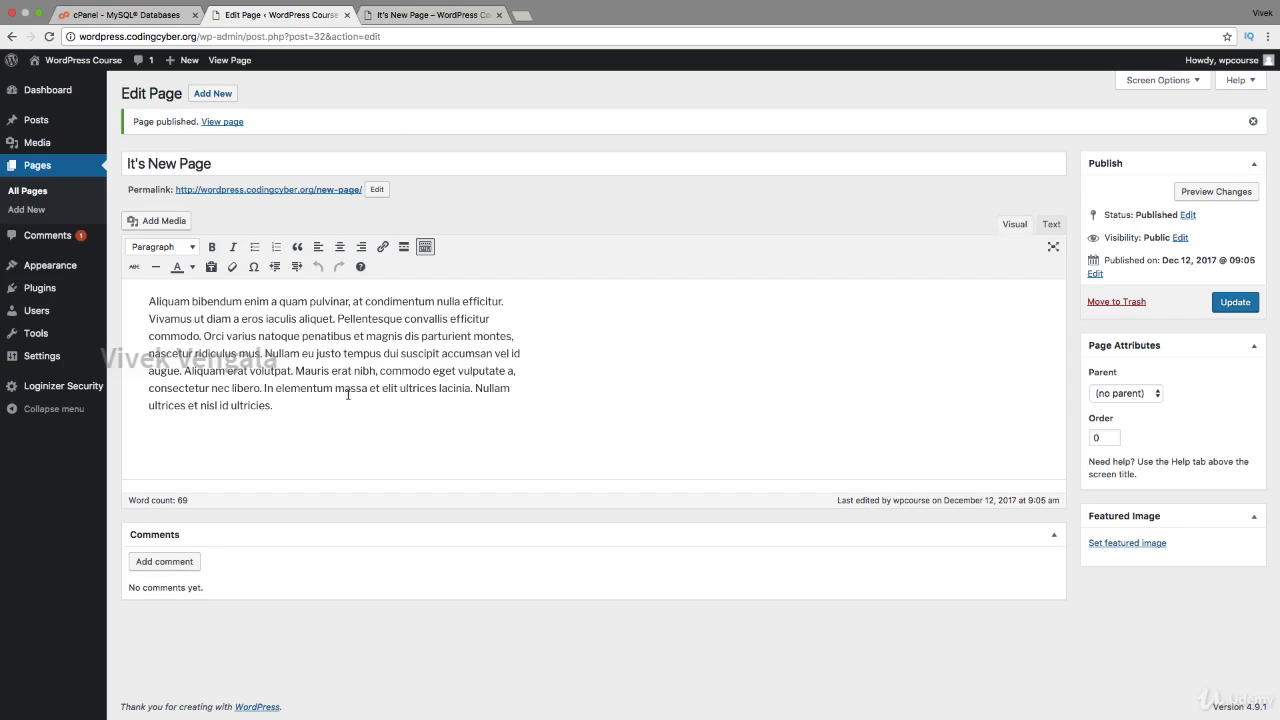
left_click(1140, 80)
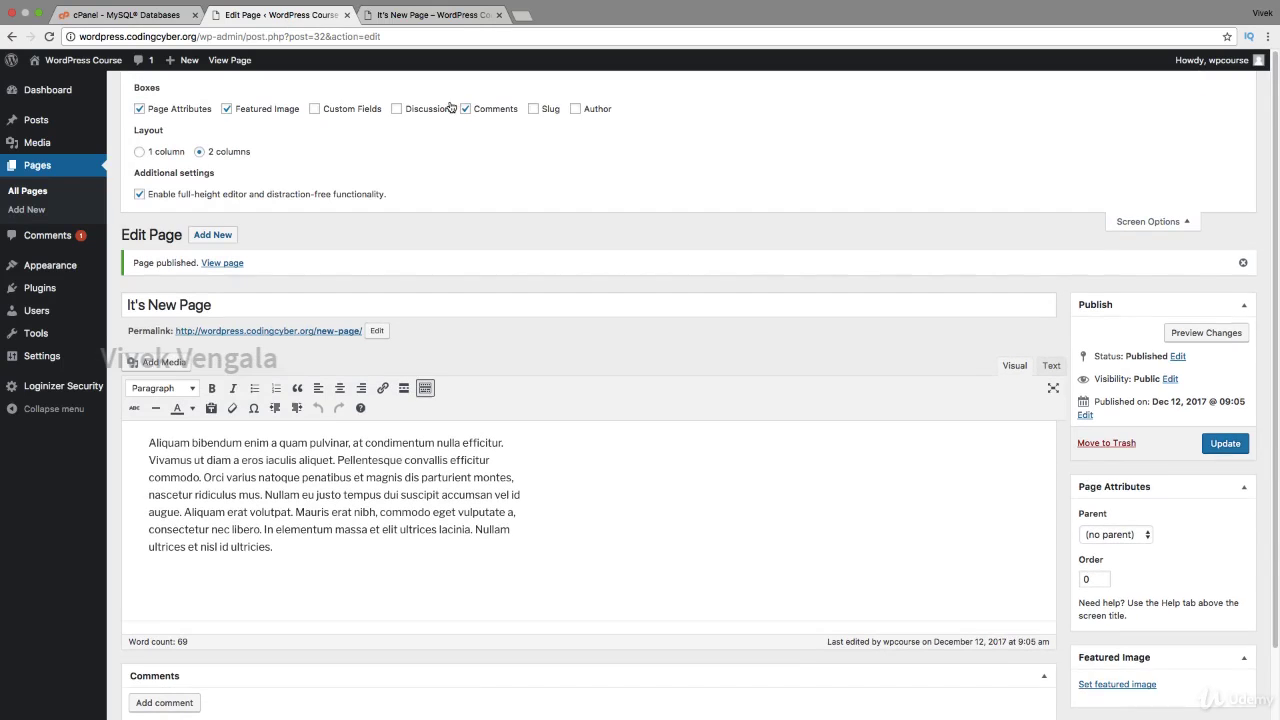
left_click(335, 116)
left_click(336, 115)
left_click(446, 115)
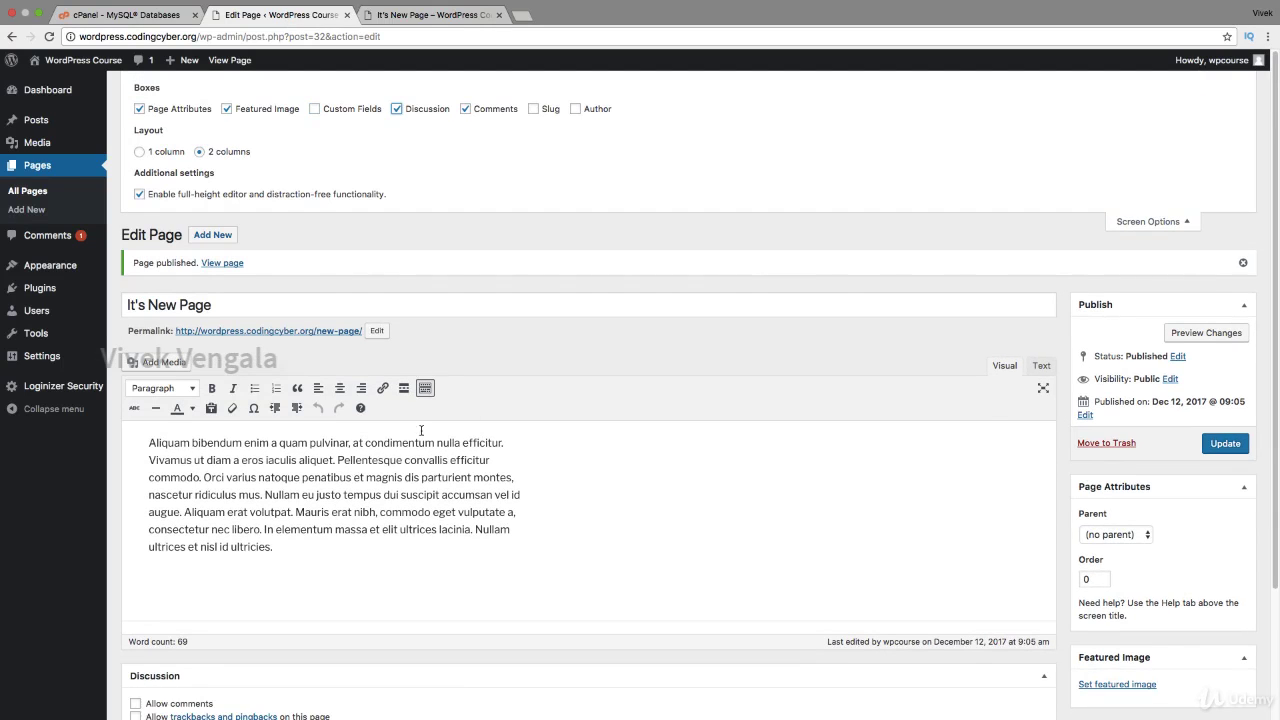
scroll(421, 430, "down", 3)
left_click(188, 544)
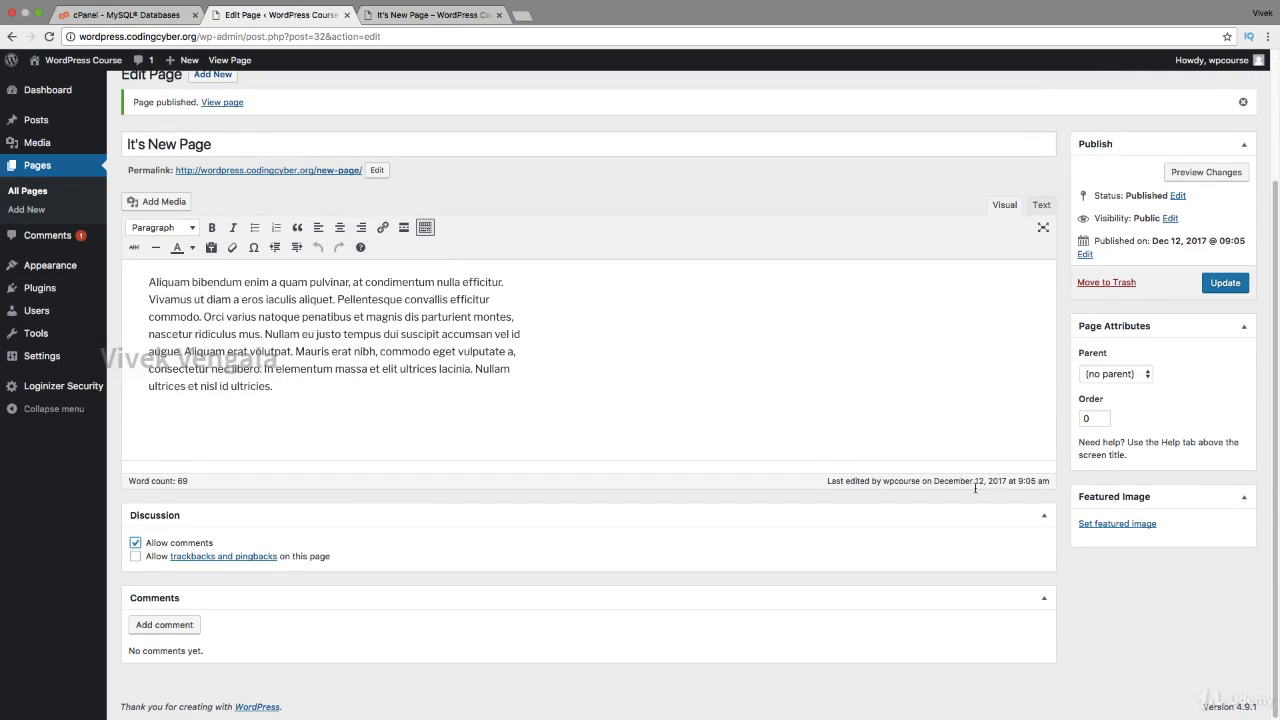
left_click(1226, 284)
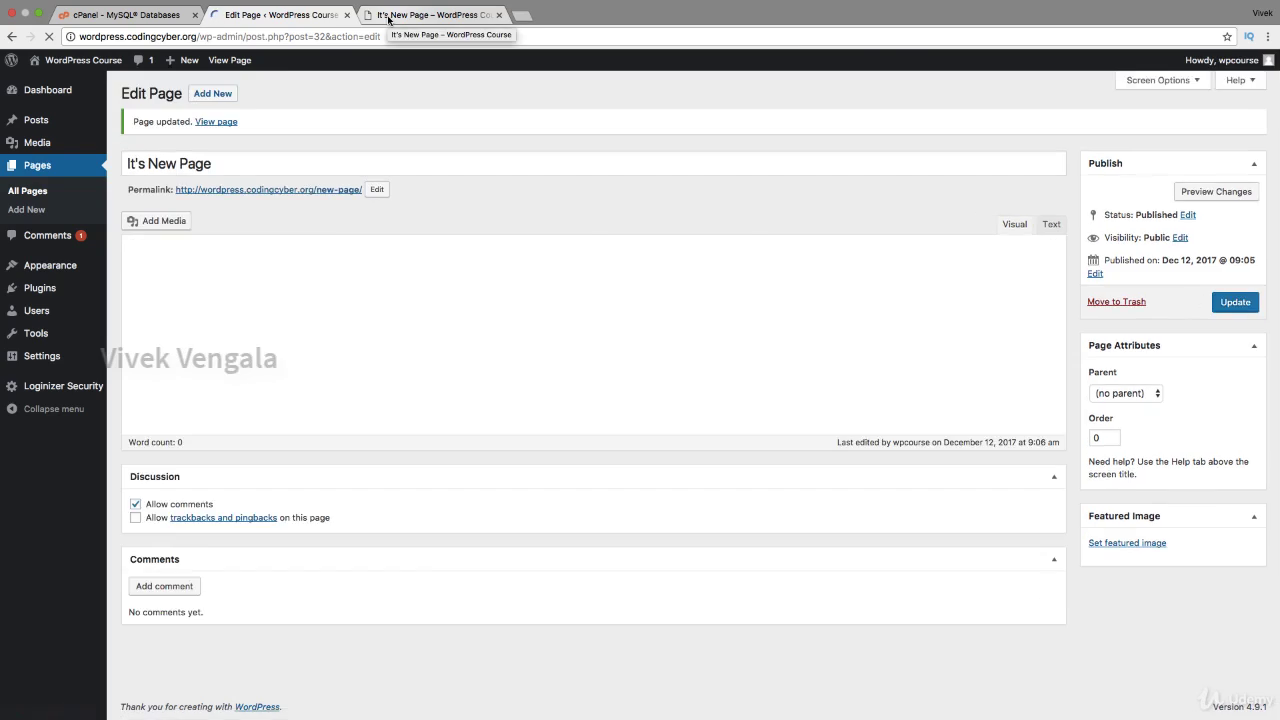
Step: Reload the live page, check its comment form, and return to the page editor
left_click(400, 15)
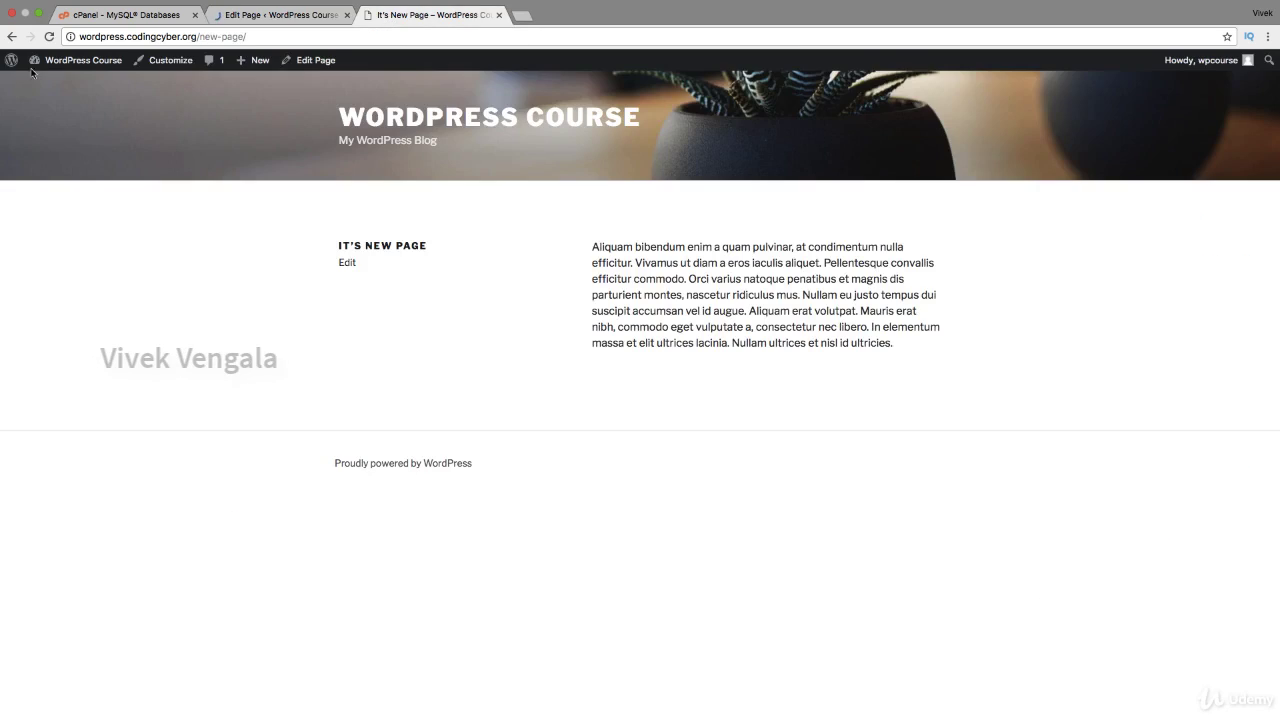
left_click(48, 36)
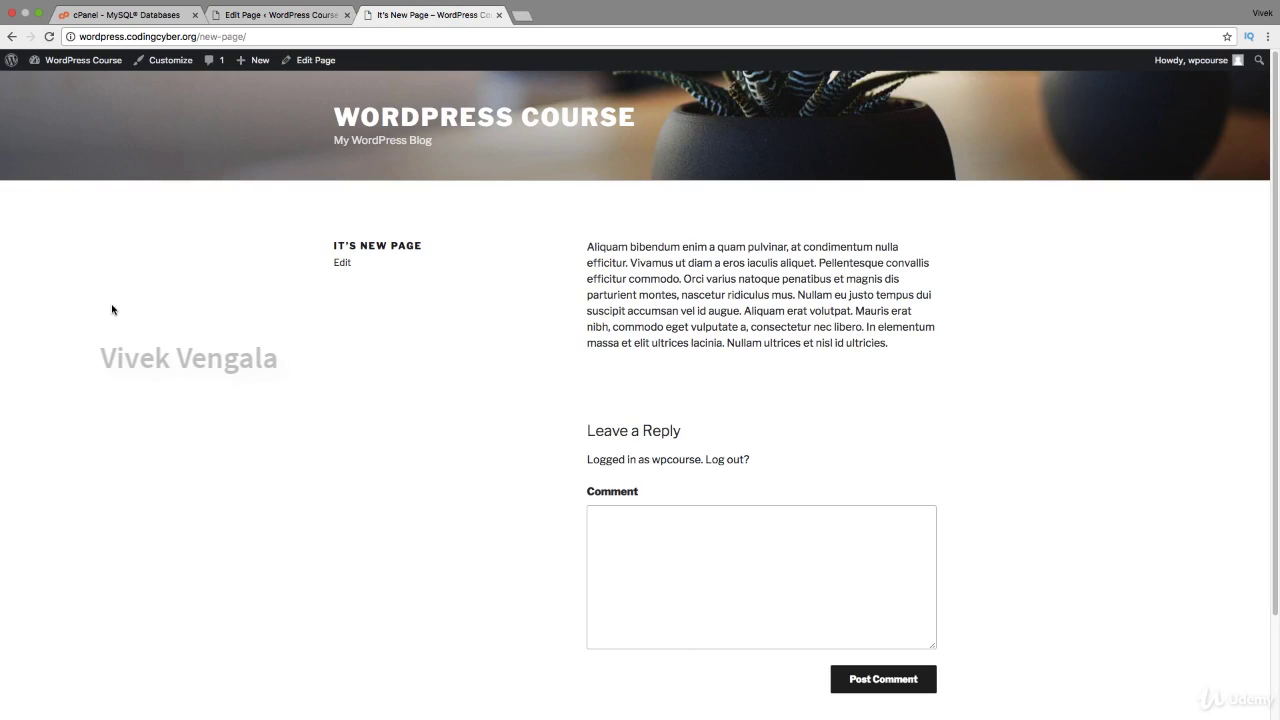
left_click(684, 583)
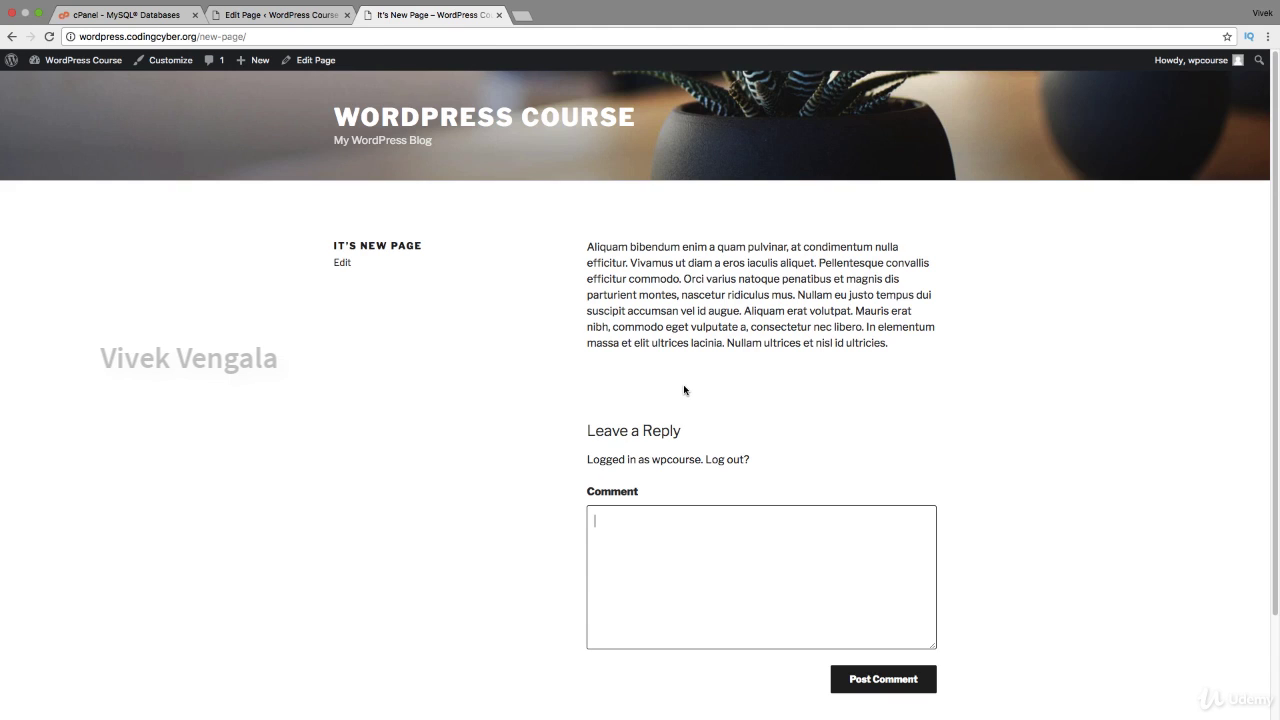
left_click(285, 15)
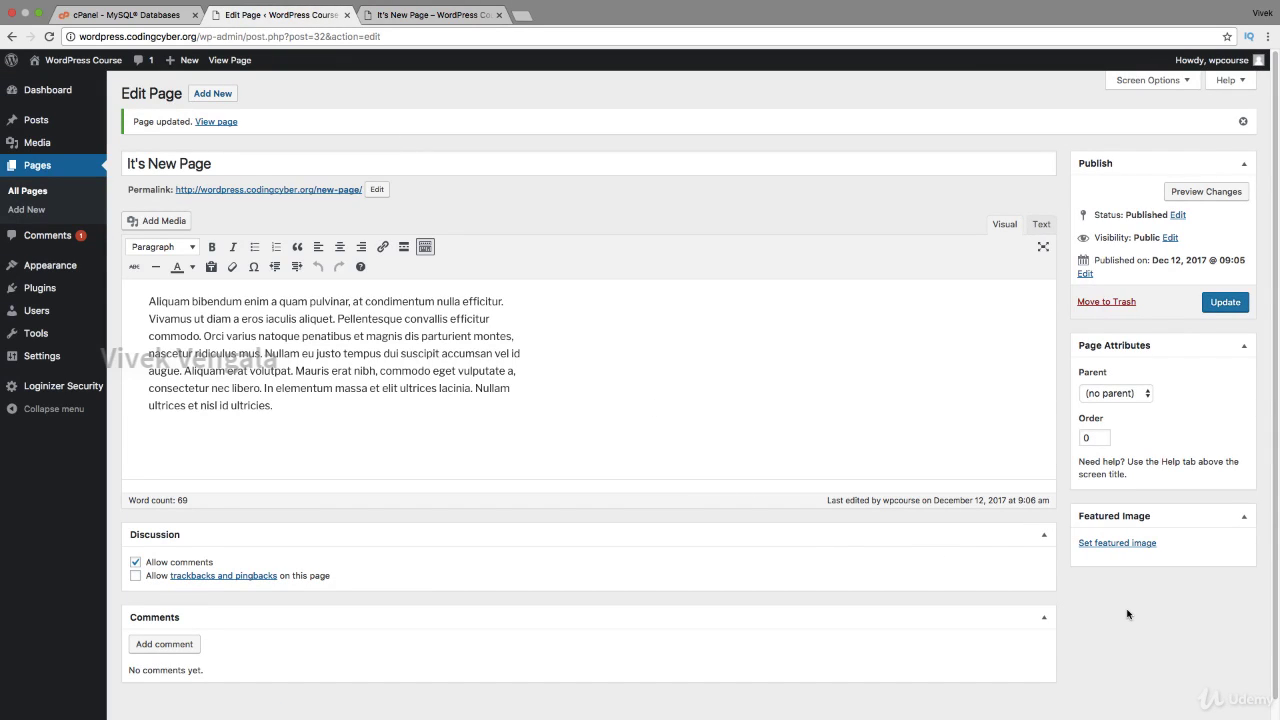
left_click(1145, 545)
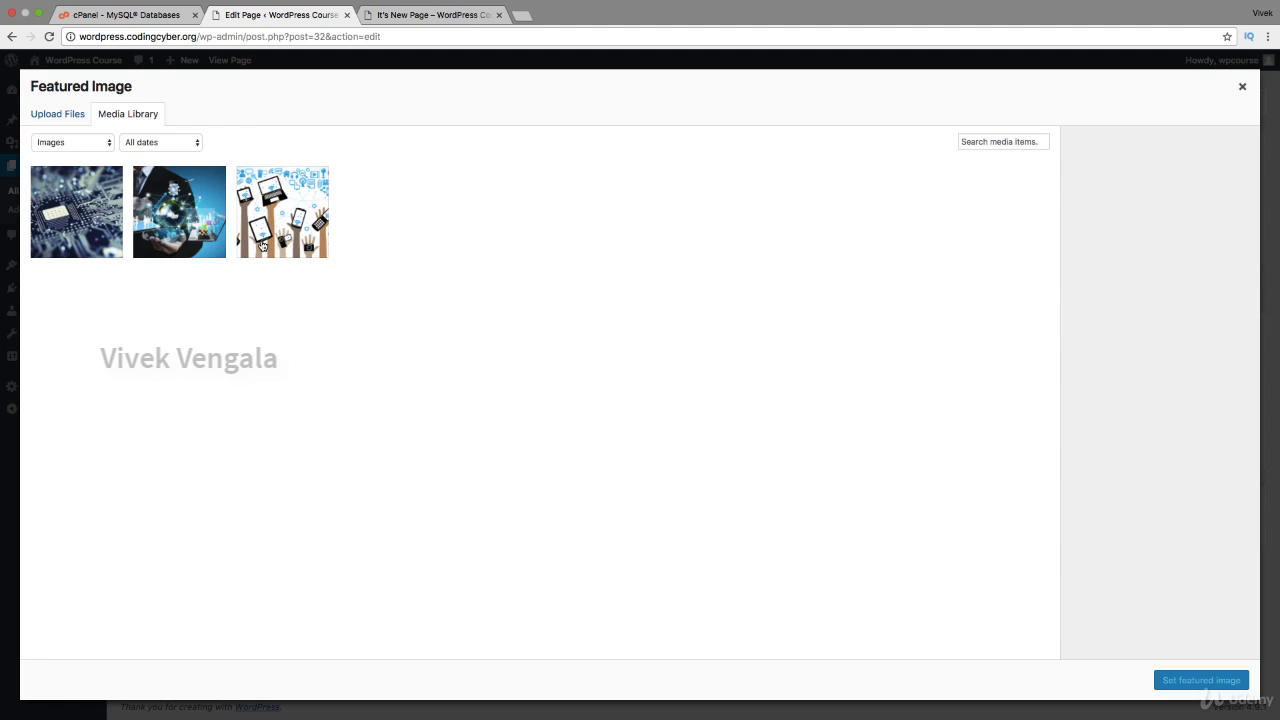
left_click(174, 198)
left_click(247, 199)
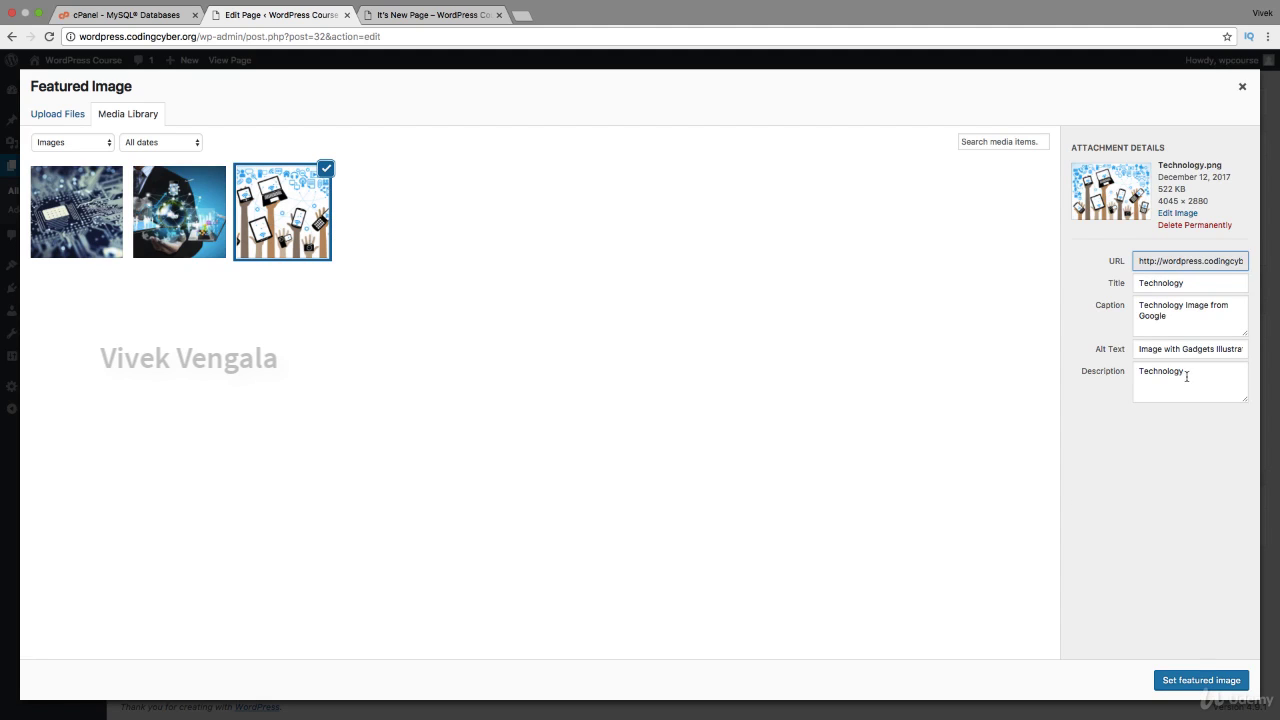
left_click(1242, 87)
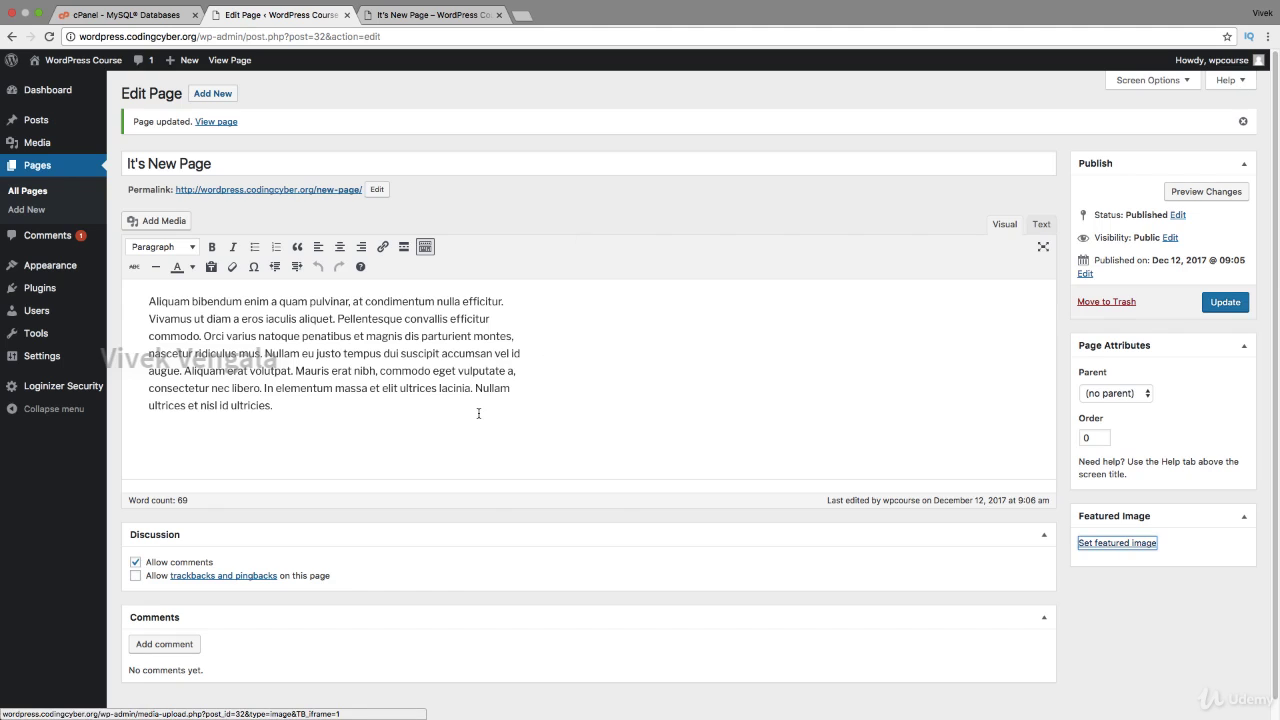
Step: Insert technology1.jpg from the media library on a new line below the paragraph, right-aligned at Medium – 300 × 220 size
key("Return")
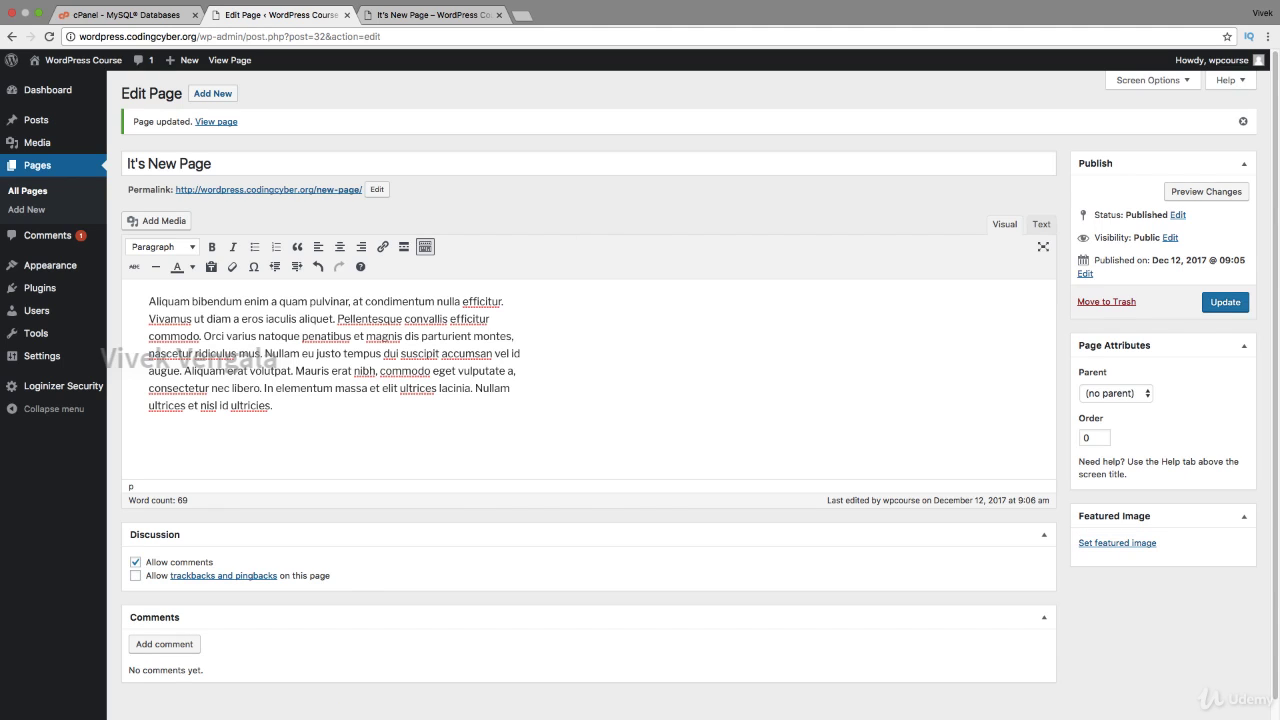
left_click(160, 221)
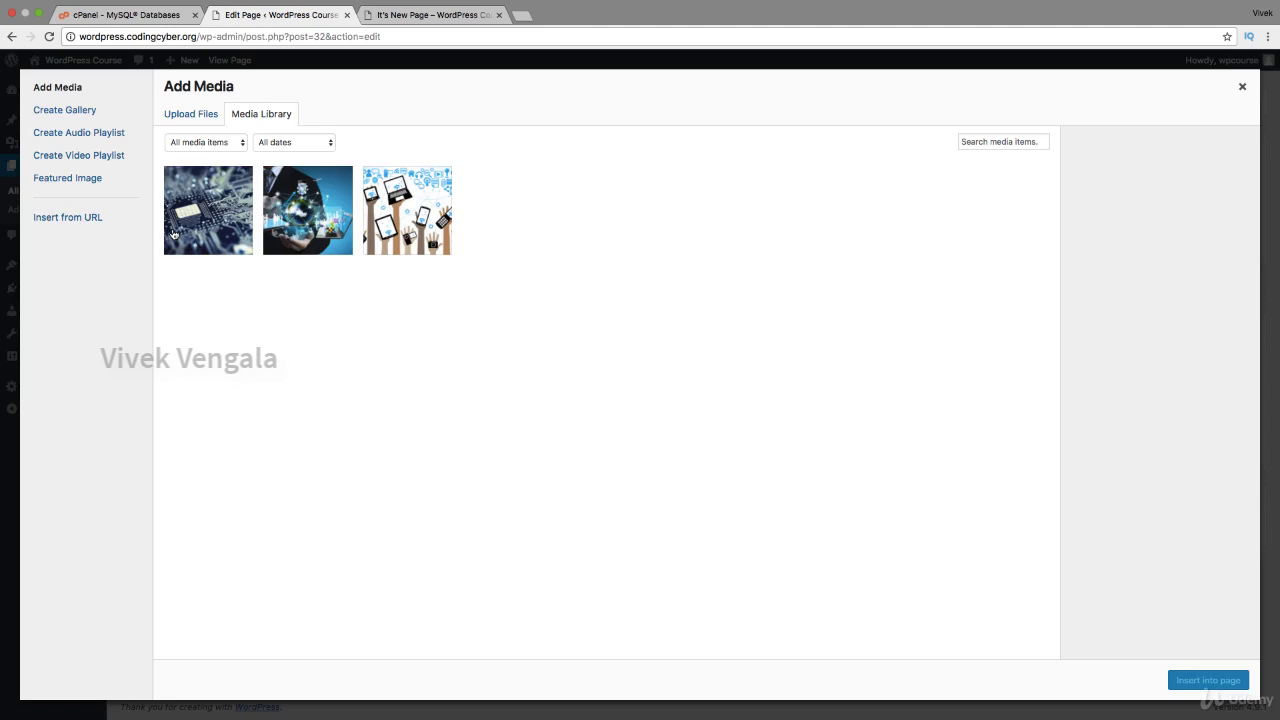
left_click(333, 204)
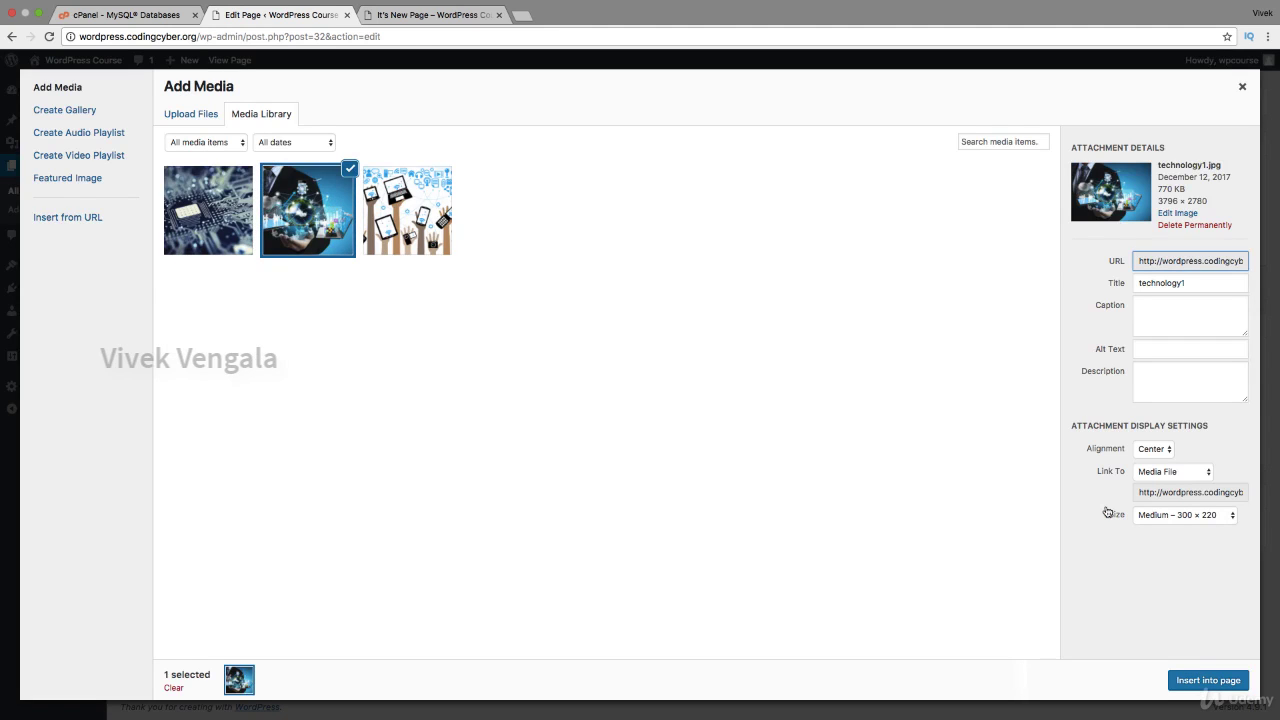
left_click(1148, 515)
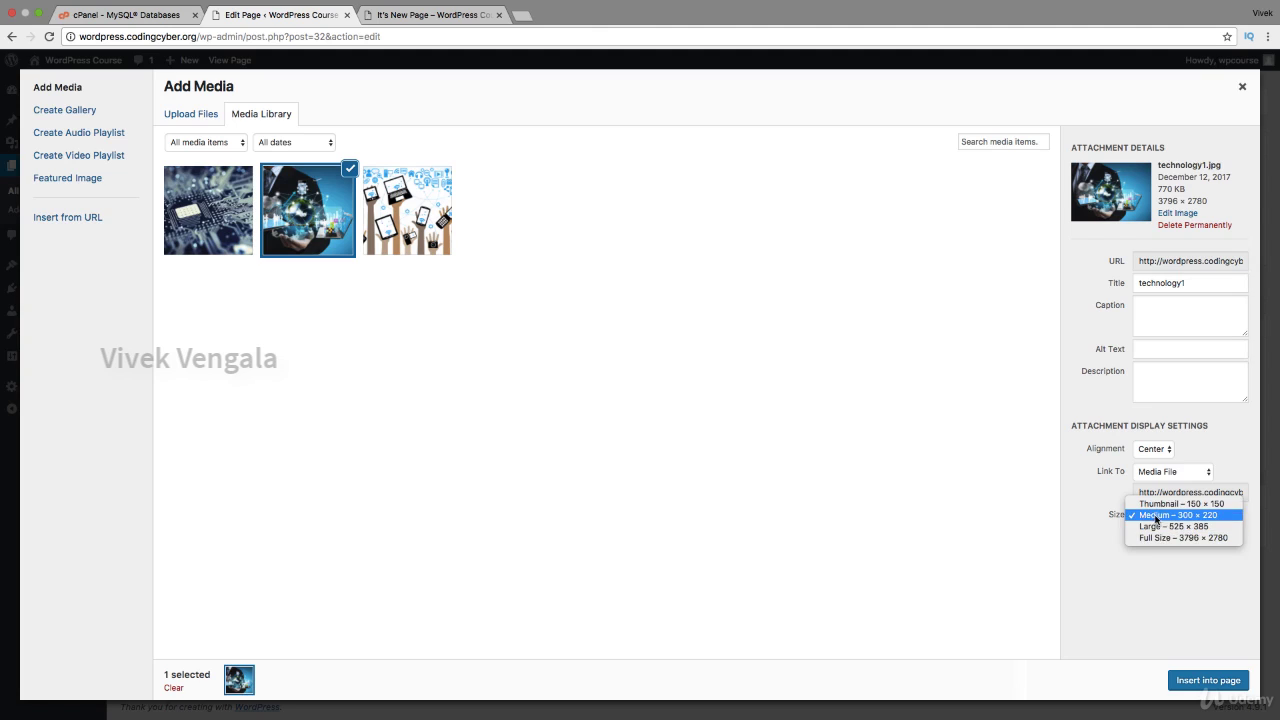
left_click(1152, 515)
left_click(1155, 450)
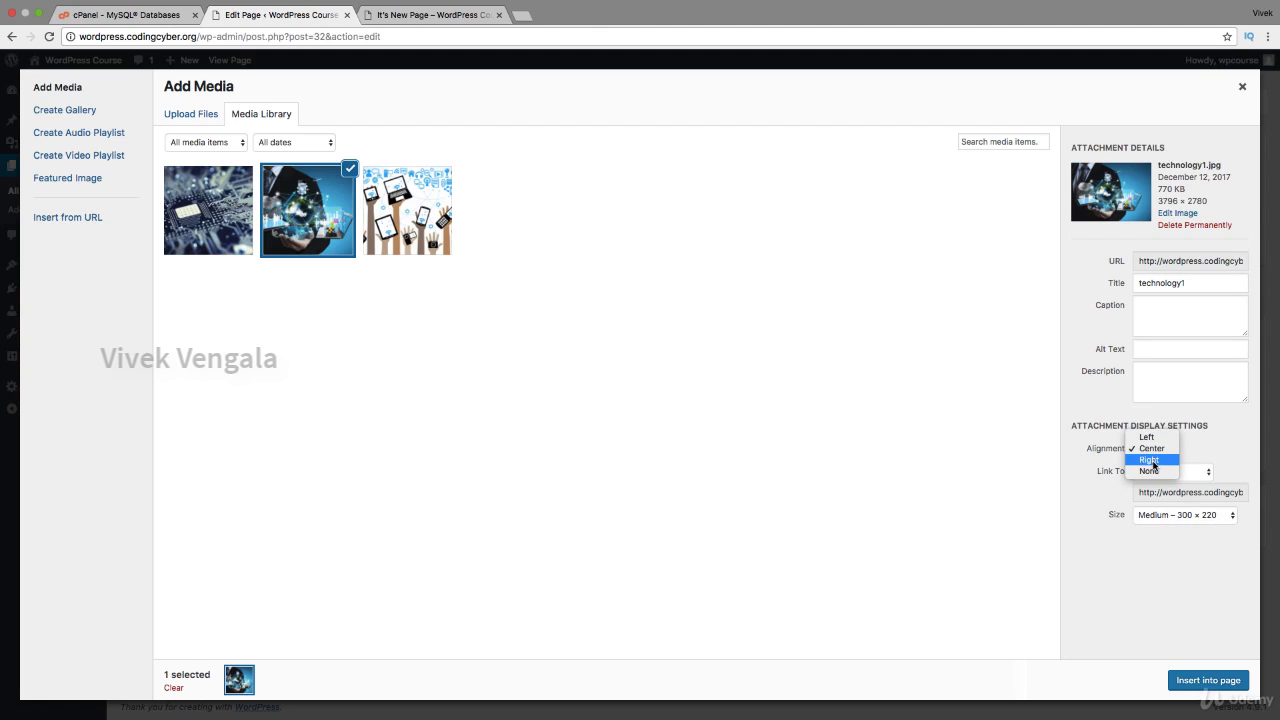
left_click(1152, 462)
left_click(1189, 681)
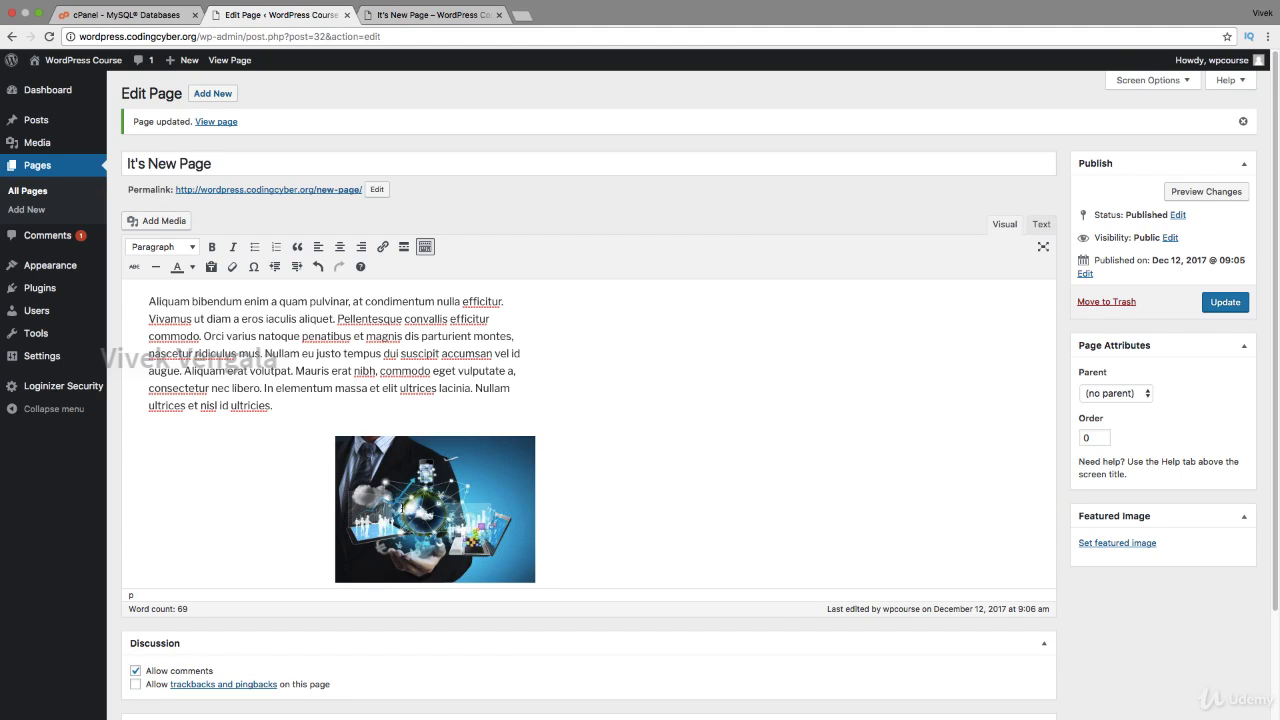
Step: Try moving the inserted image up into the paragraph's first line and check its placement in the HTML code
left_click(401, 507)
left_click_drag(442, 496, 201, 300)
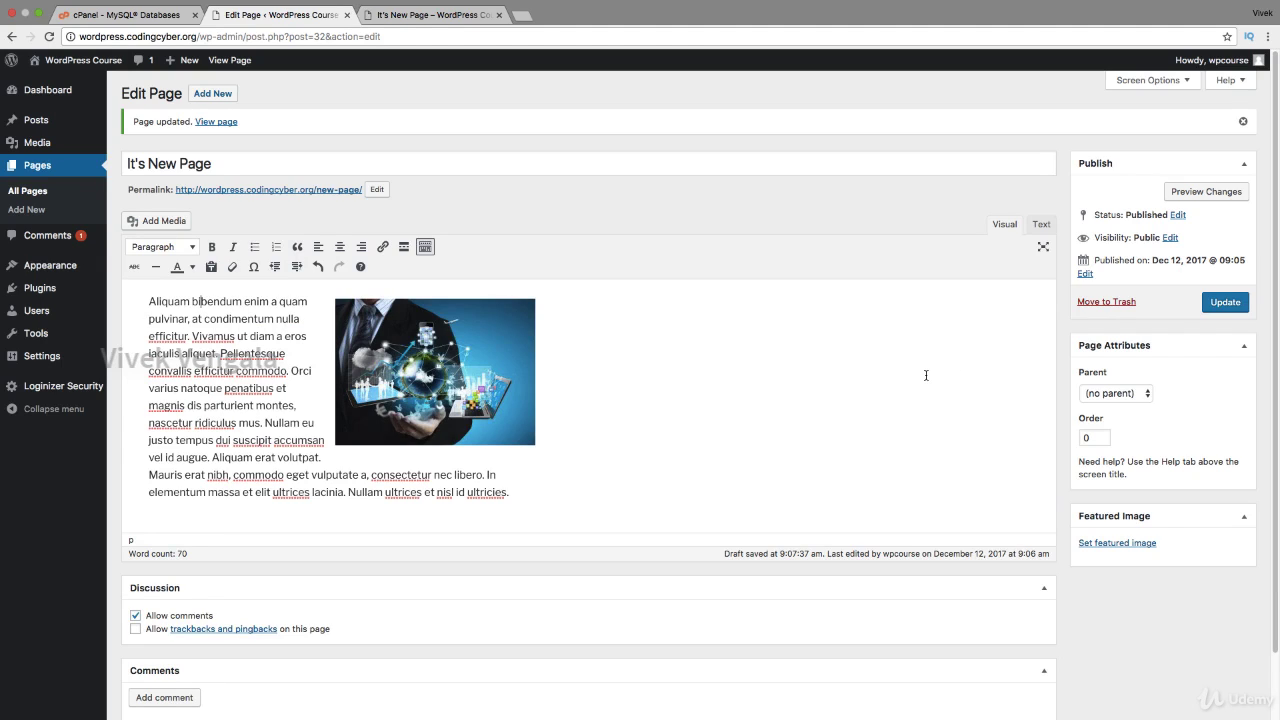
left_click(491, 377)
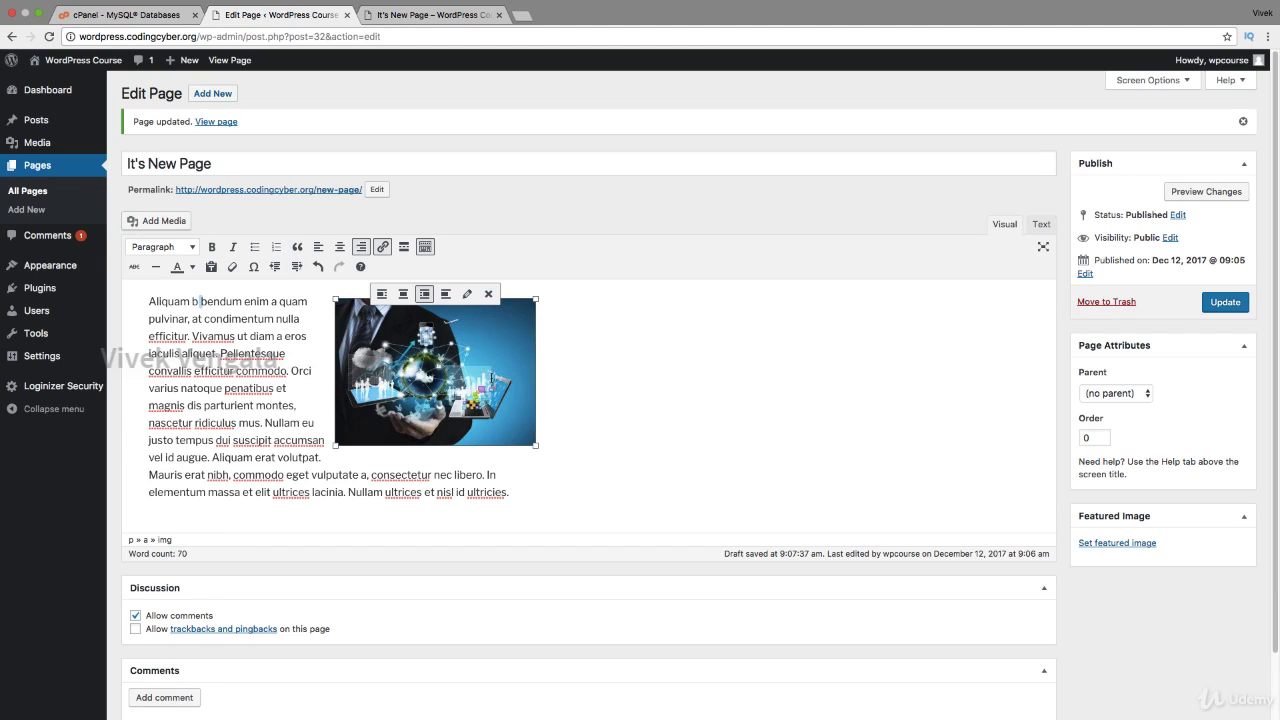
left_click(568, 387)
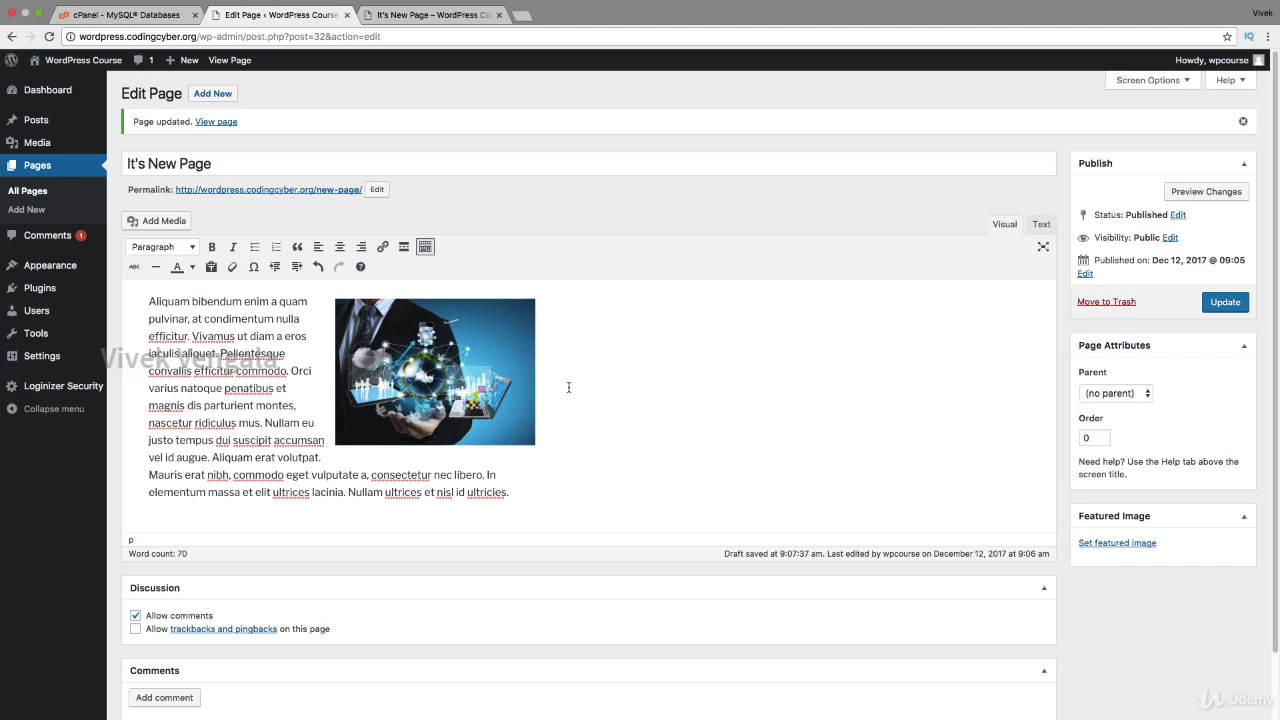
left_click(1038, 226)
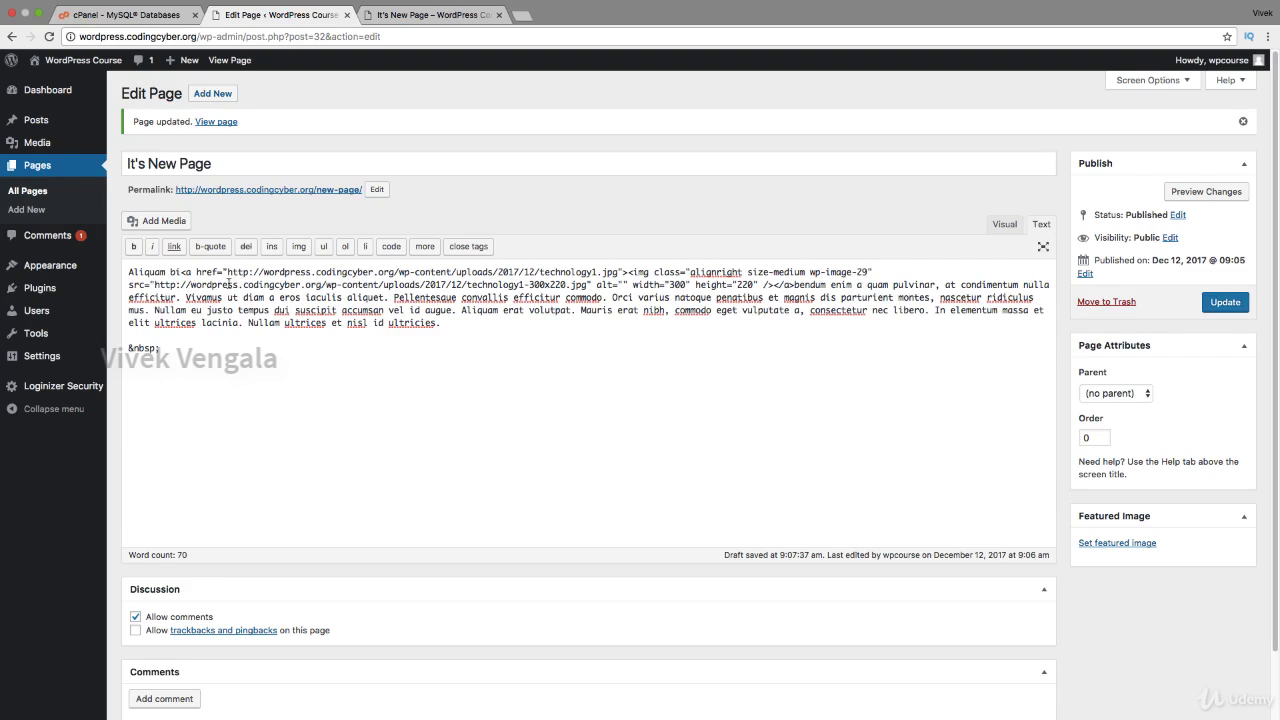
left_click(1004, 224)
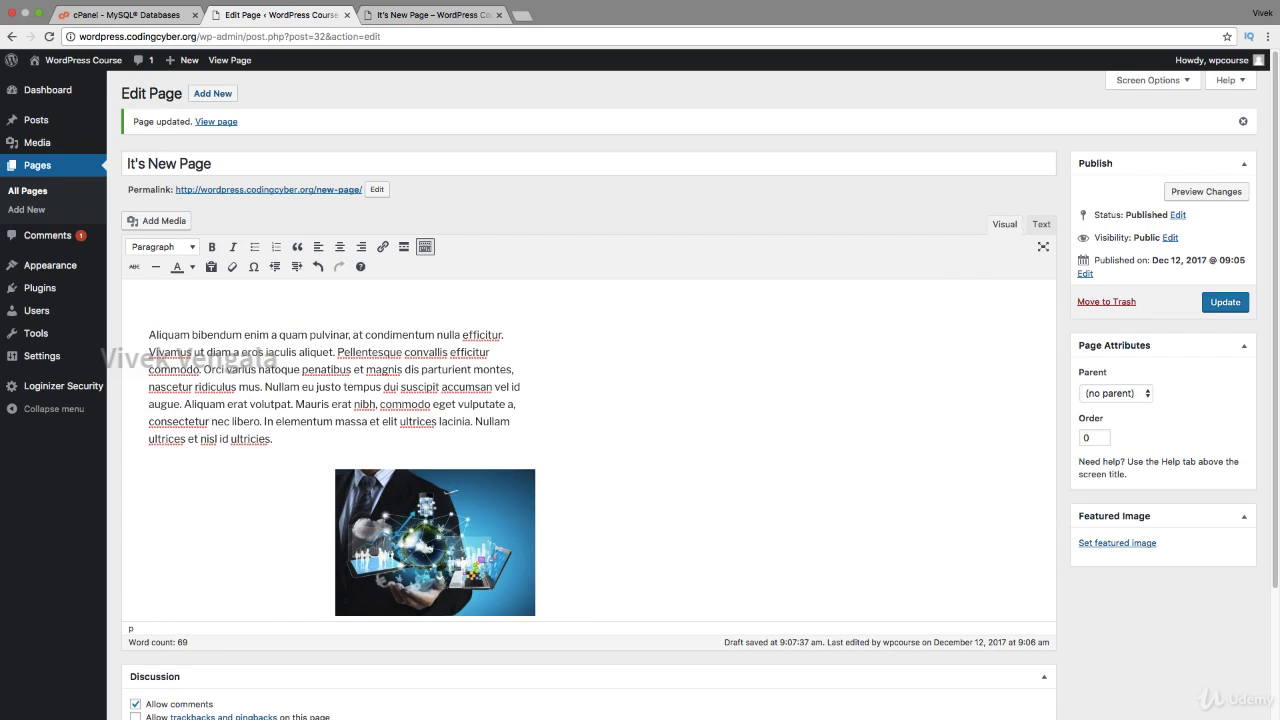
Step: Move the image to the very start of the paragraph and inspect its link and image tags in the HTML code
left_click(430, 577)
left_click_drag(446, 560, 205, 320)
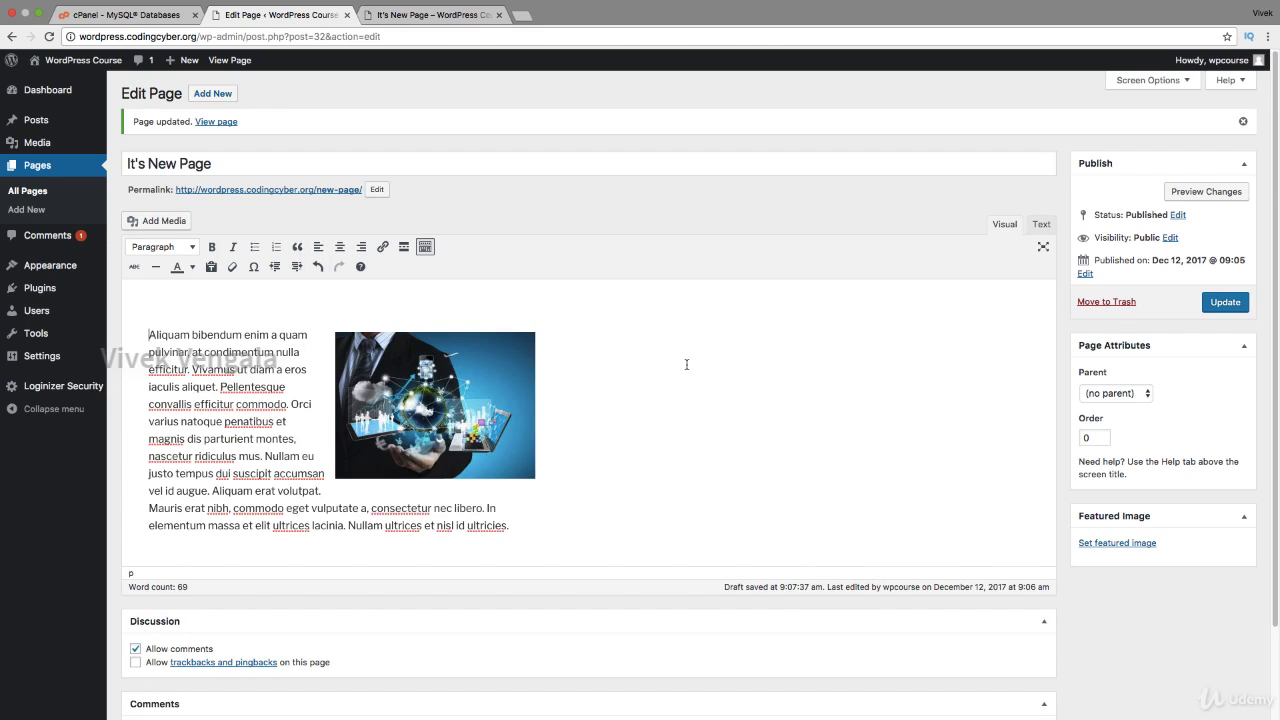
left_click(1040, 226)
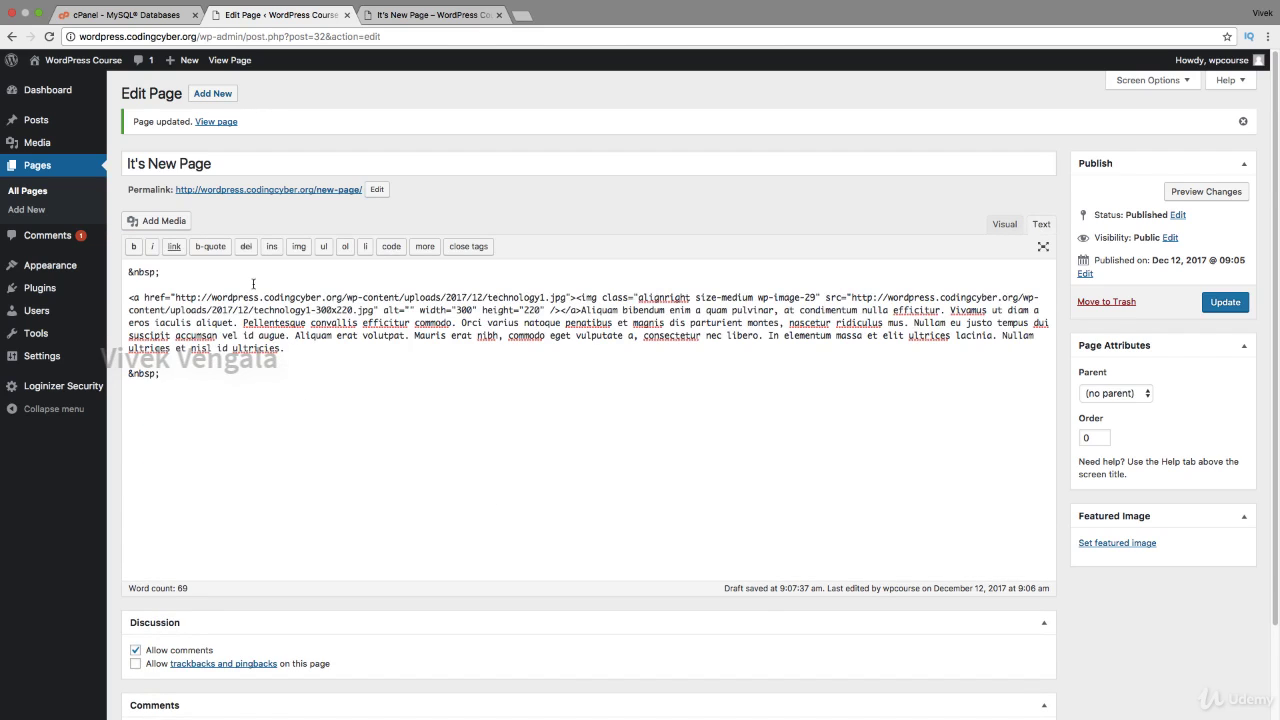
left_click_drag(128, 297, 297, 310)
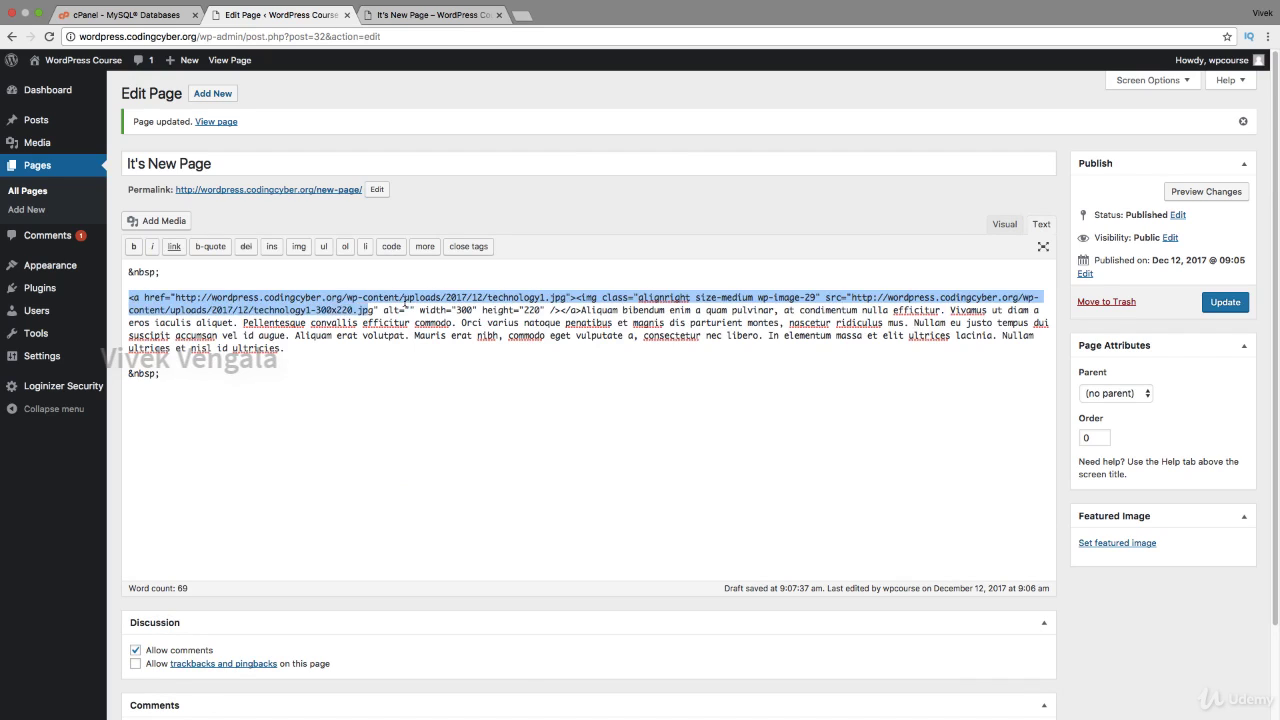
left_click(481, 282)
left_click_drag(481, 282, 581, 309)
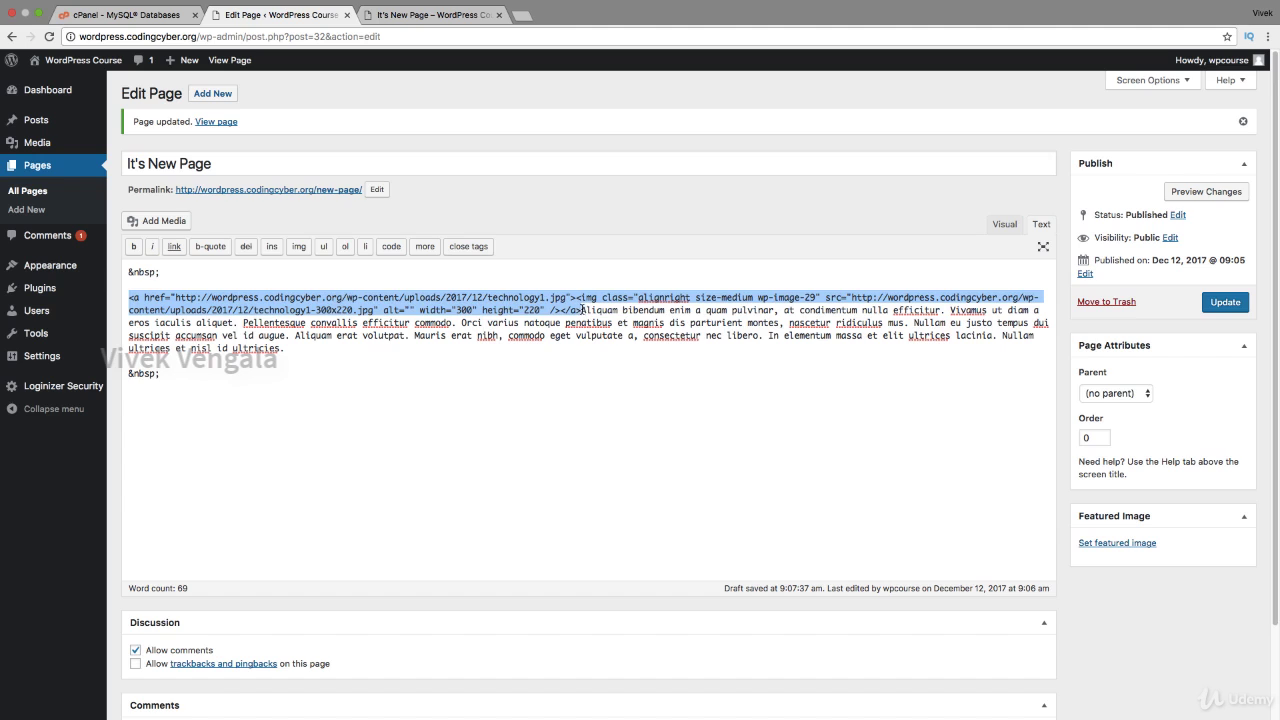
left_click(581, 309)
Step: Return to the visual view of the content and update the page with the repositioned image
left_click(1003, 224)
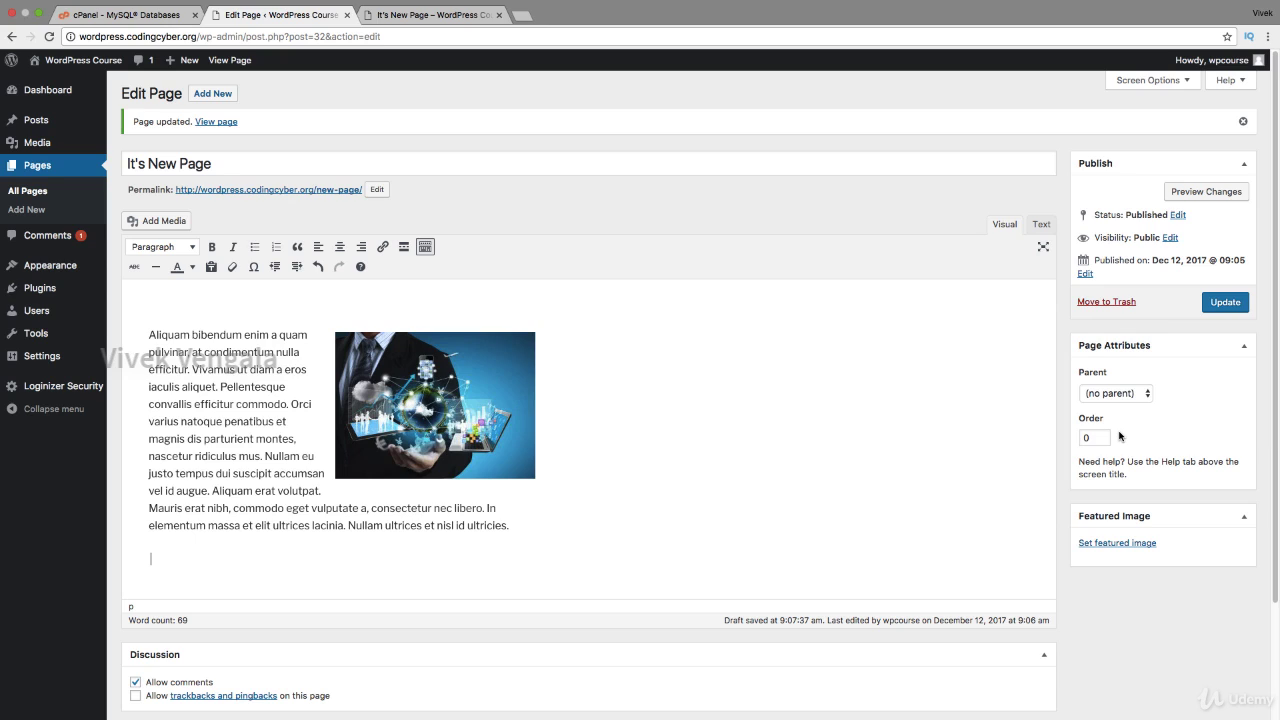
left_click(1224, 302)
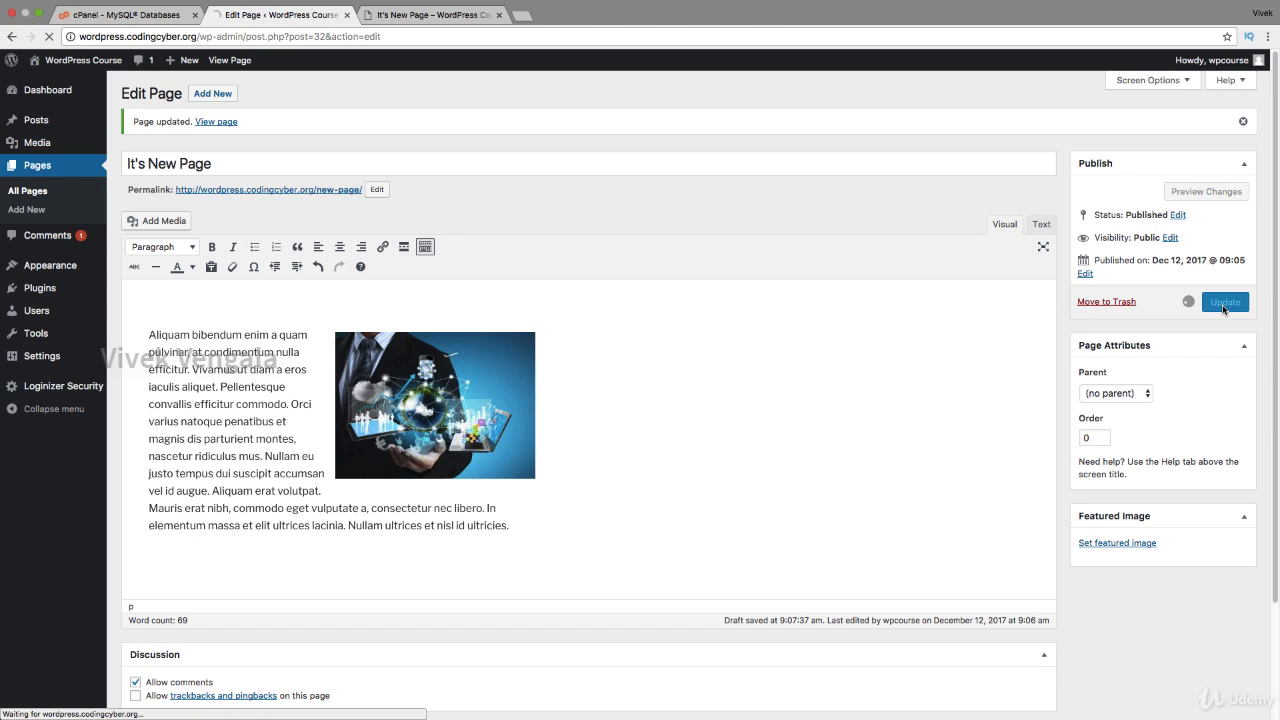